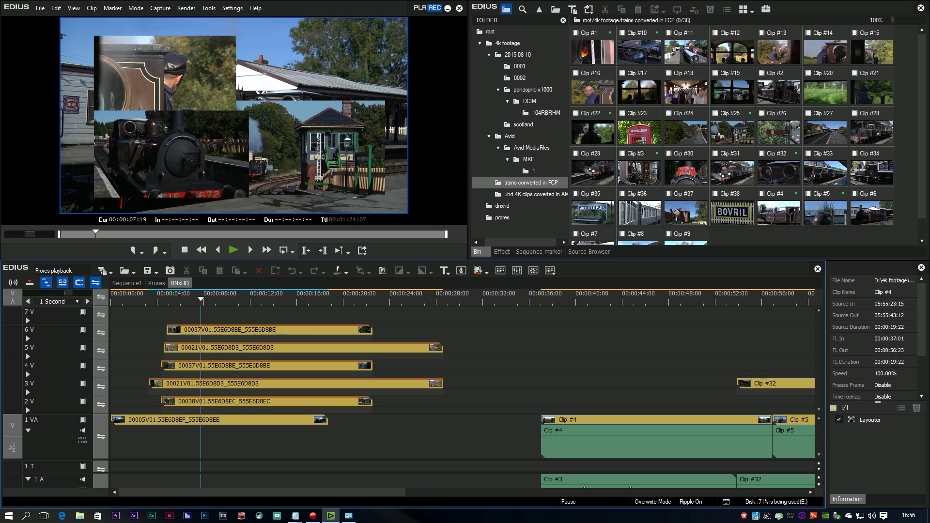
- Create a new project with the HD 1920x1080 50i 16:9 8bit preset
{"action": "key", "text": "ctrl+n"}
{"action": "left_click", "coordinate": [301, 281]}
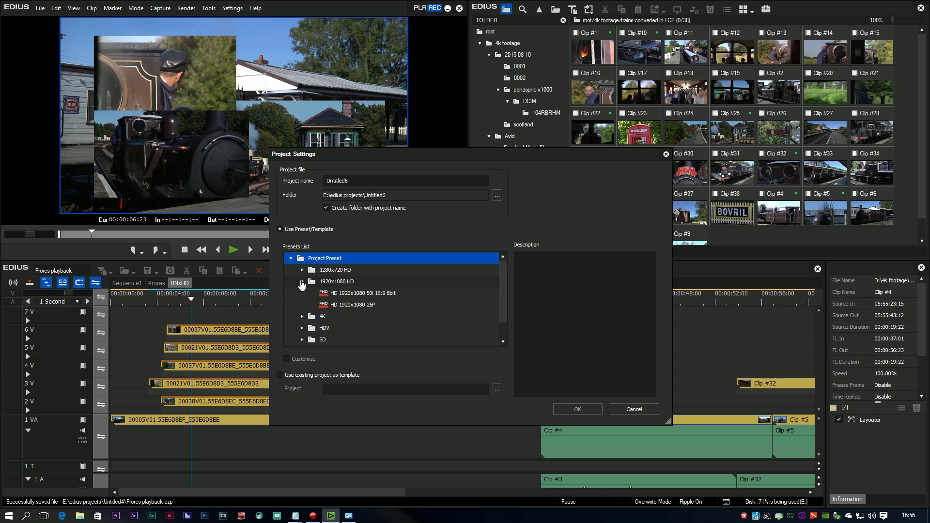
{"action": "left_click", "coordinate": [359, 293]}
{"action": "left_click", "coordinate": [576, 410]}
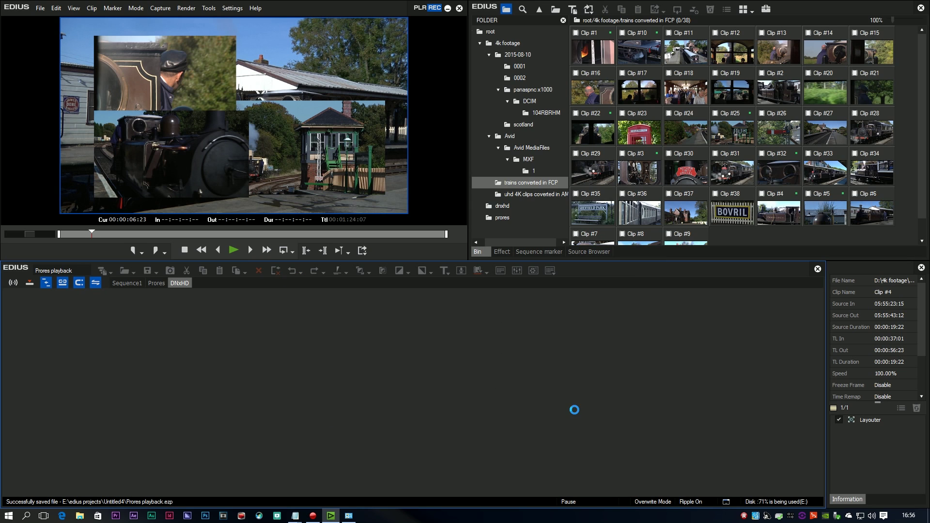
- Import DVC logo.psd from the DVC Tutorials folder into the bin
{"action": "right_click", "coordinate": [640, 128]}
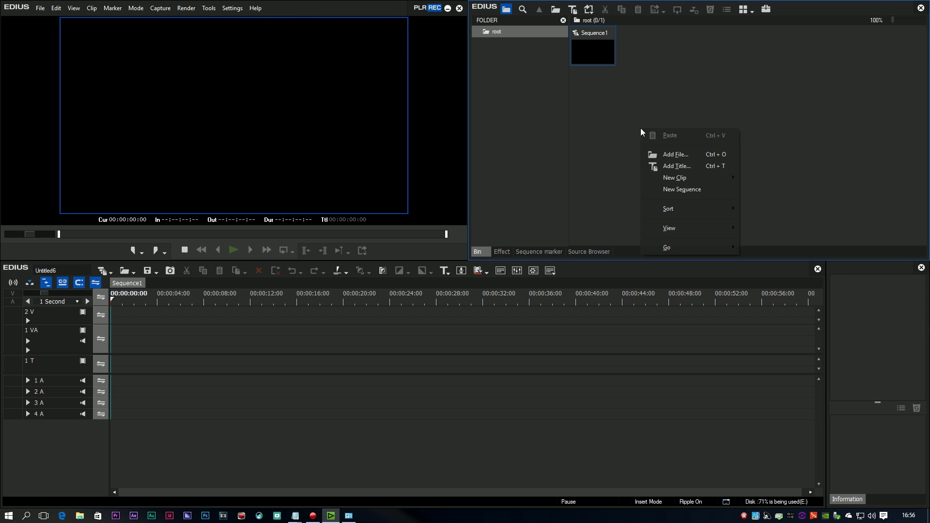
{"action": "left_click", "coordinate": [675, 154]}
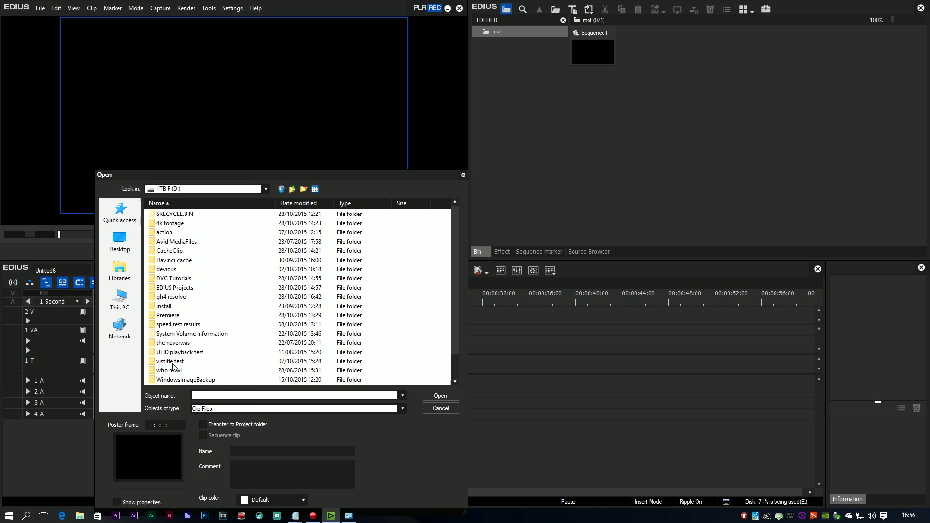
{"action": "double_click", "coordinate": [173, 278]}
{"action": "left_click", "coordinate": [236, 246]}
{"action": "double_click", "coordinate": [236, 246]}
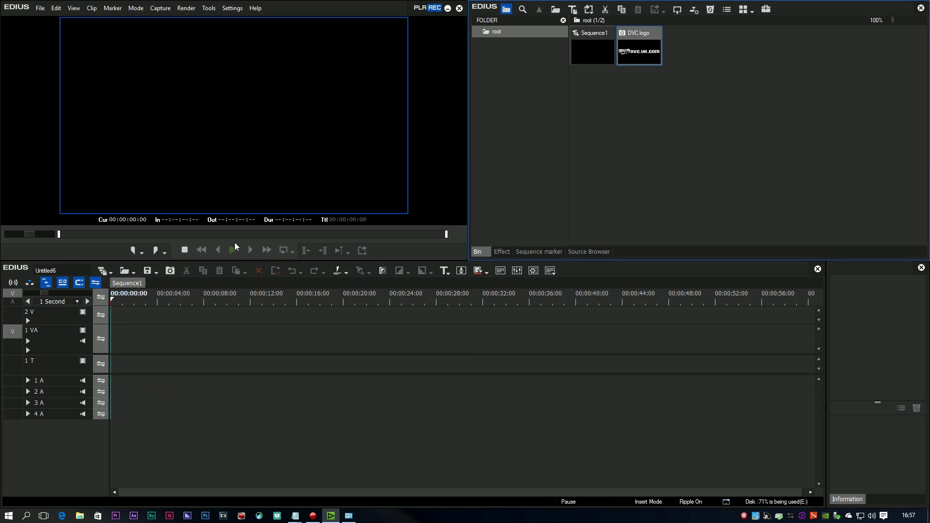
- Add a Color Bars clip and the vlog 1 real audio clip to the bin
{"action": "right_click", "coordinate": [649, 146]}
{"action": "mouse_move", "coordinate": [699, 197]}
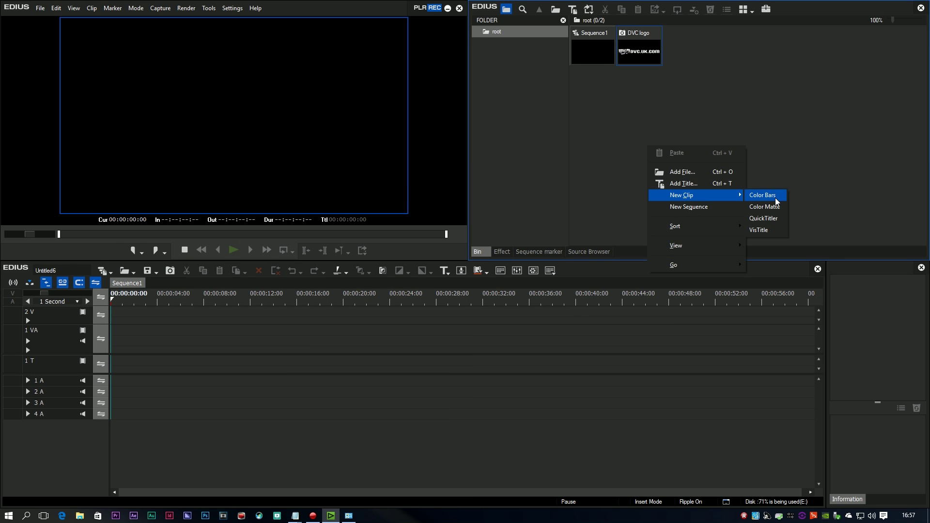
{"action": "left_click", "coordinate": [762, 195]}
{"action": "left_click", "coordinate": [543, 93]}
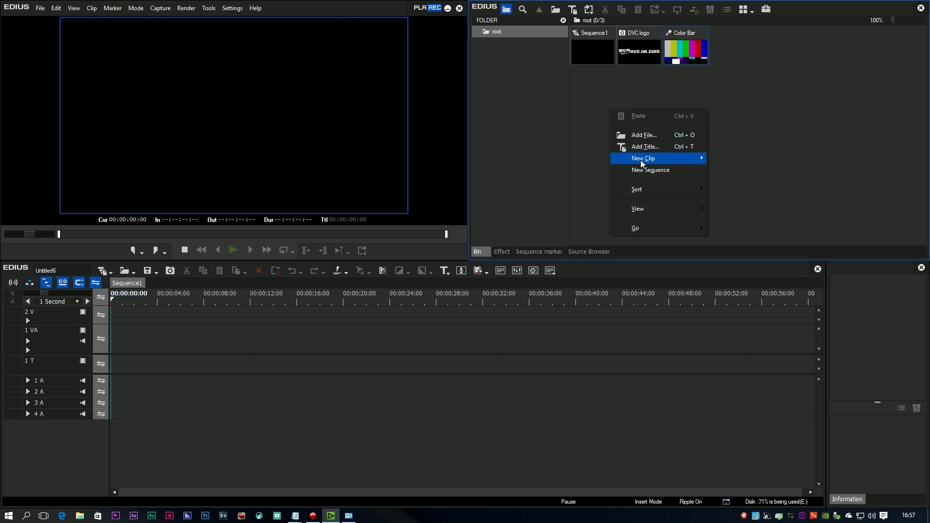
{"action": "left_click", "coordinate": [644, 135]}
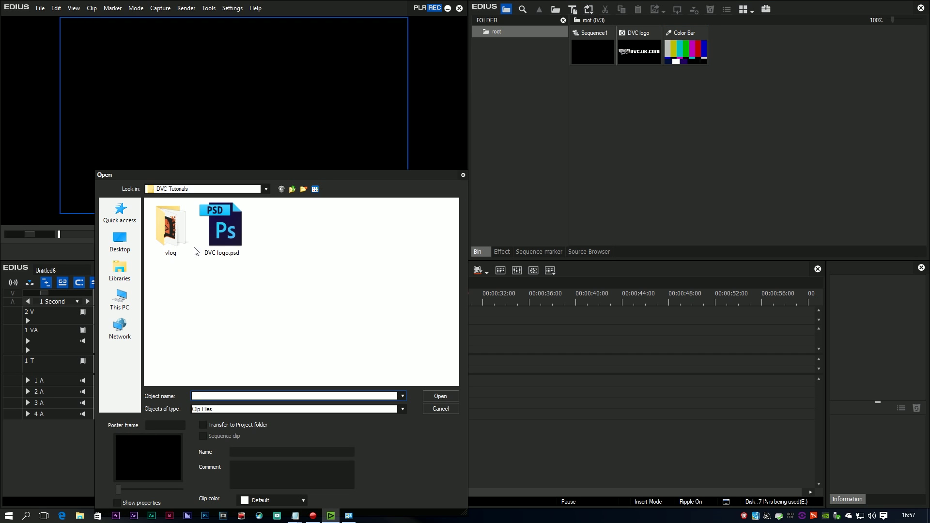
{"action": "double_click", "coordinate": [194, 225]}
- Place DVC logo on track 1 VA and vlog 1 real on audio track 1 A, using overwrite mode
{"action": "left_click_drag", "start_coordinate": [641, 61], "coordinate": [140, 339]}
{"action": "left_click_drag", "start_coordinate": [732, 51], "coordinate": [183, 384]}
{"action": "key", "text": "Insert"}
{"action": "left_click_drag", "start_coordinate": [111, 301], "coordinate": [139, 301]}
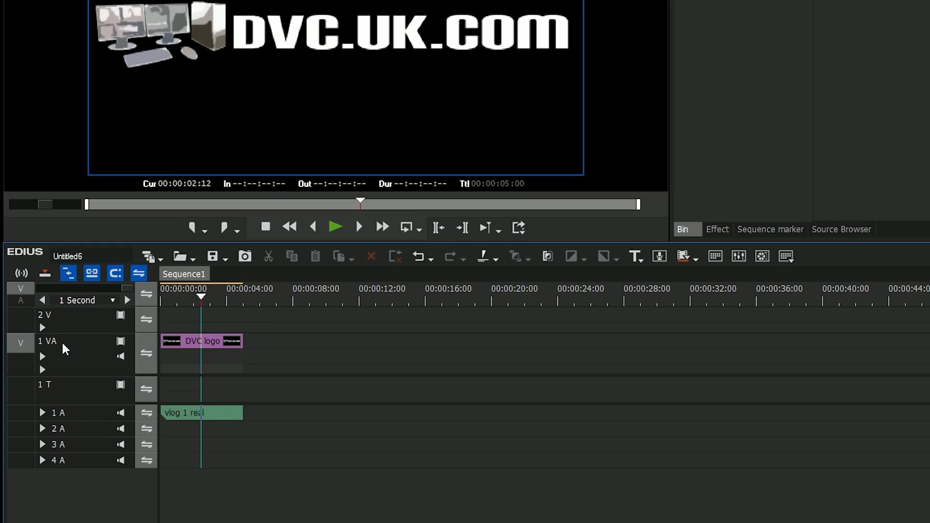
- Name the video track main and the first three audio tracks camera, mike and atmos
{"action": "right_click", "coordinate": [62, 341]}
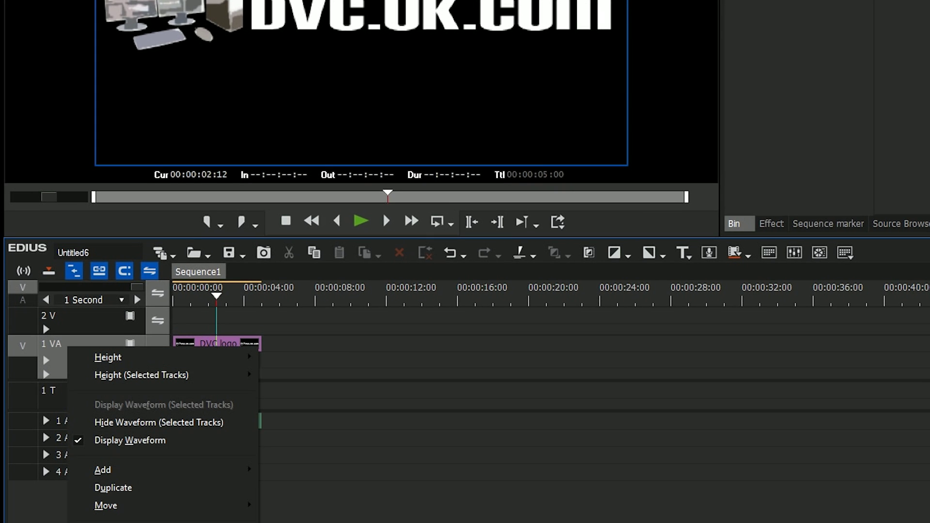
{"action": "key", "text": "Escape"}
{"action": "left_click", "coordinate": [73, 425]}
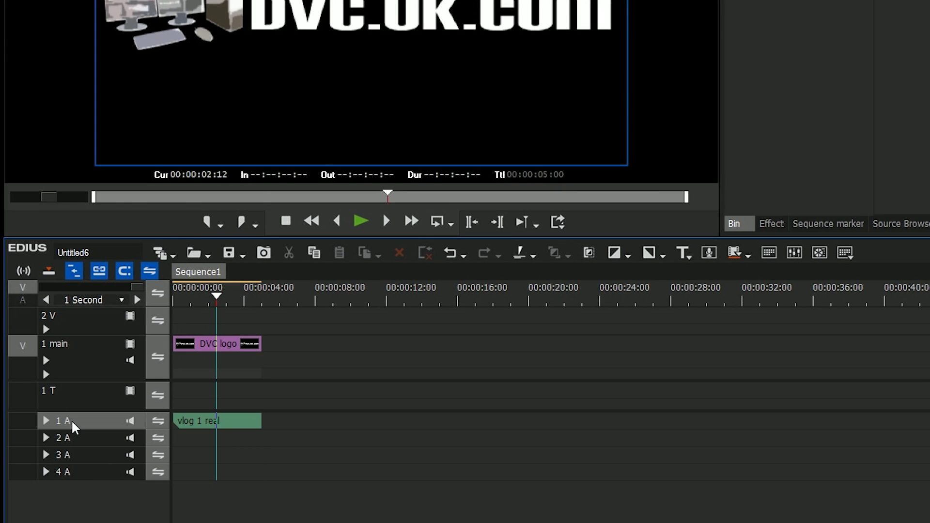
{"action": "right_click", "coordinate": [74, 425]}
{"action": "left_click", "coordinate": [111, 410]}
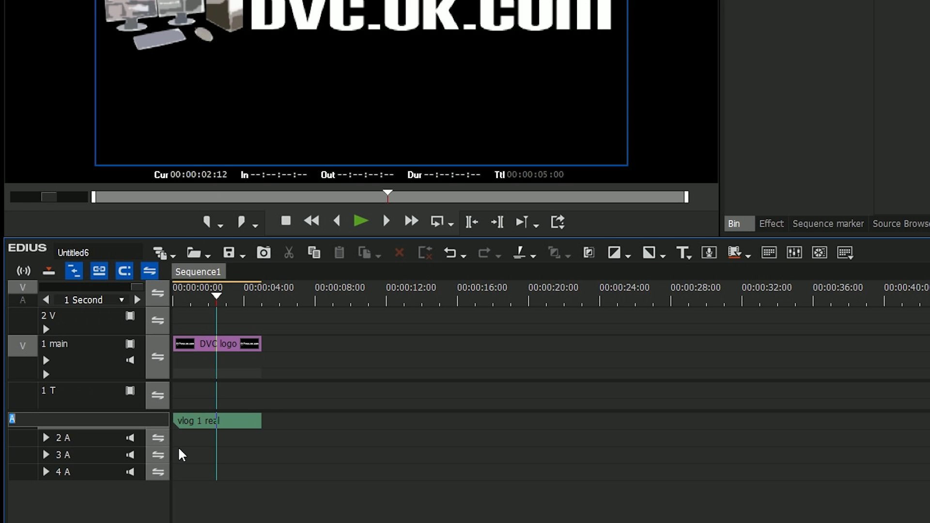
{"action": "type", "text": "camera"}
{"action": "key", "text": "Tab"}
{"action": "type", "text": "mike"}
{"action": "key", "text": "Tab"}
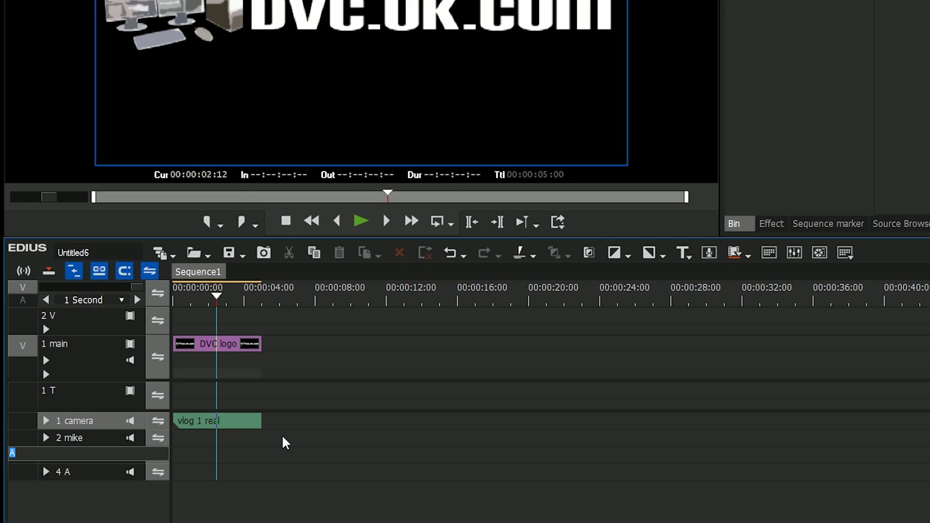
{"action": "type", "text": "atmos"}
{"action": "key", "text": "Tab"}
- Name the last audio track music and bring up Sequence1's channel map split into L/R
{"action": "type", "text": "music"}
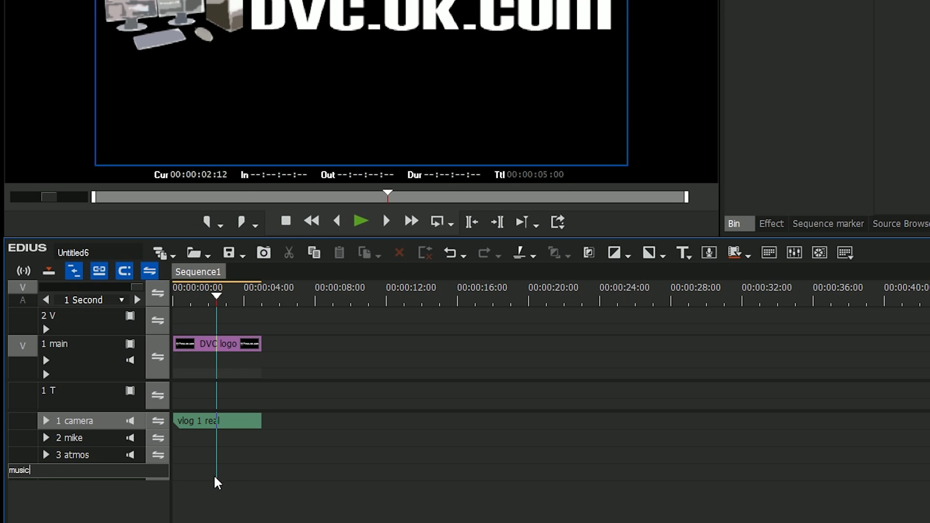
{"action": "key", "text": "Return"}
{"action": "right_click", "coordinate": [198, 272]}
{"action": "left_click", "coordinate": [242, 320]}
{"action": "left_click", "coordinate": [574, 493]}
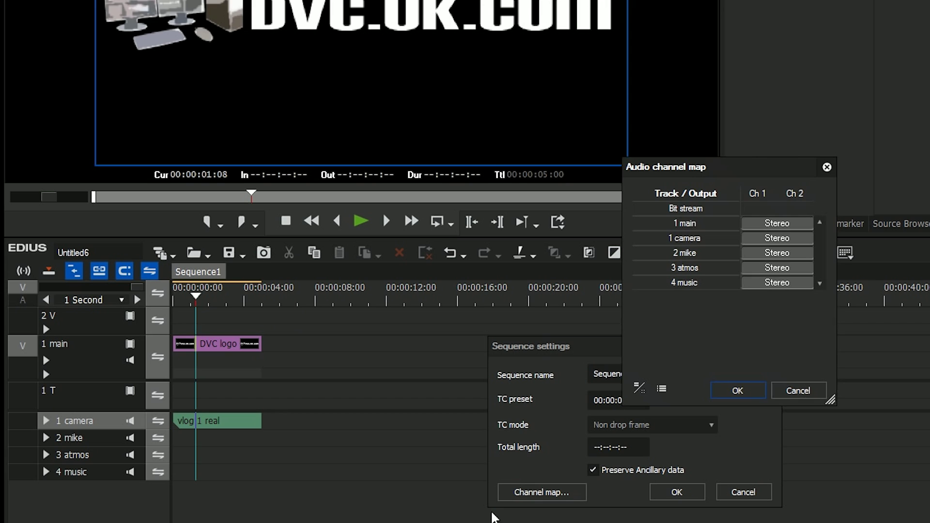
{"action": "left_click", "coordinate": [638, 388]}
- Route every track's L and R to output channels 1 and 2, then apply the settings
{"action": "left_click", "coordinate": [757, 237]}
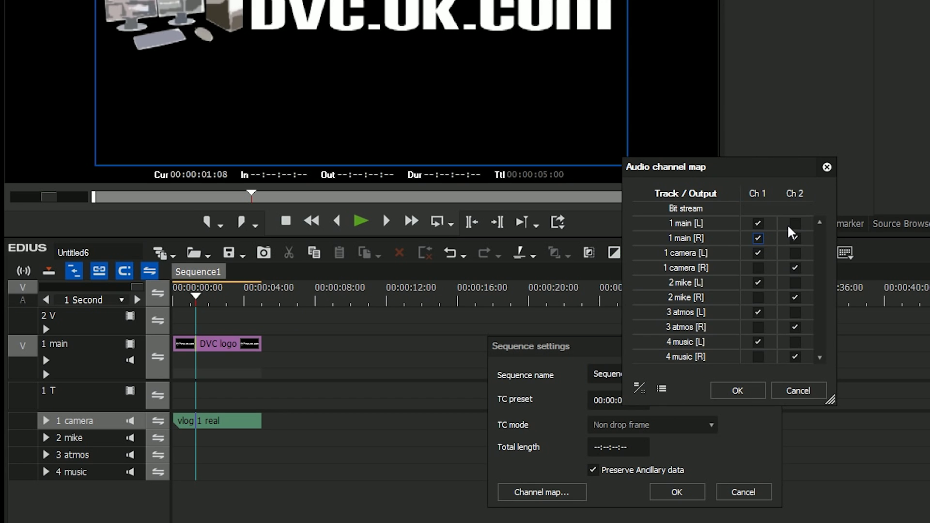
{"action": "left_click", "coordinate": [794, 223]}
{"action": "left_click", "coordinate": [794, 253]}
{"action": "left_click", "coordinate": [757, 268]}
{"action": "left_click", "coordinate": [758, 296]}
{"action": "left_click", "coordinate": [794, 283]}
{"action": "left_click", "coordinate": [794, 312]}
{"action": "left_click", "coordinate": [757, 327]}
{"action": "left_click", "coordinate": [757, 357]}
{"action": "left_click", "coordinate": [794, 342]}
{"action": "left_click", "coordinate": [737, 390]}
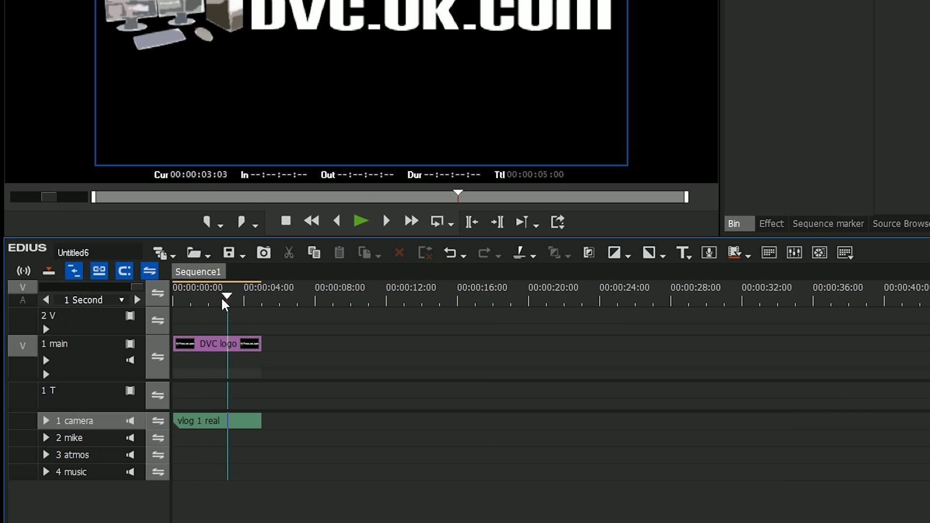
{"action": "left_click_drag", "start_coordinate": [225, 301], "coordinate": [211, 303]}
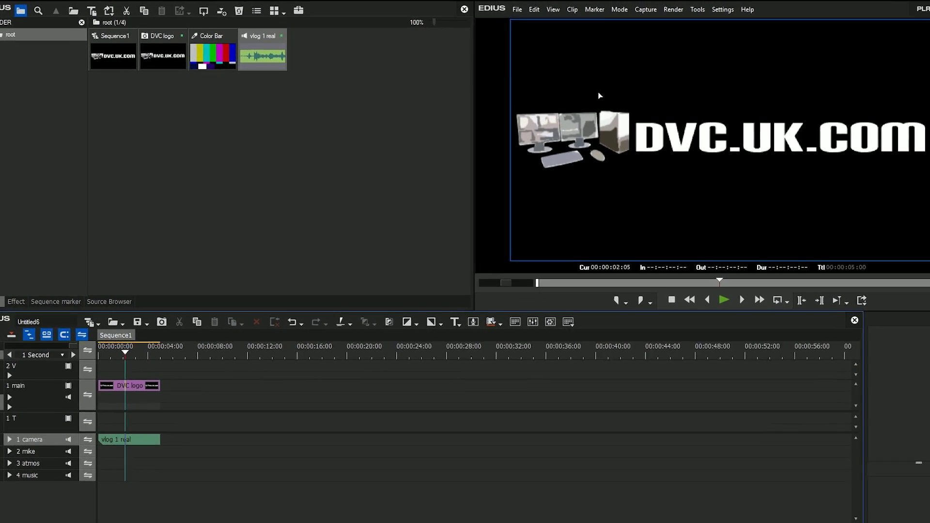
- Save the project with Save As Template as 'basic 1' in the Project Templates folder
{"action": "left_click", "coordinate": [502, 8]}
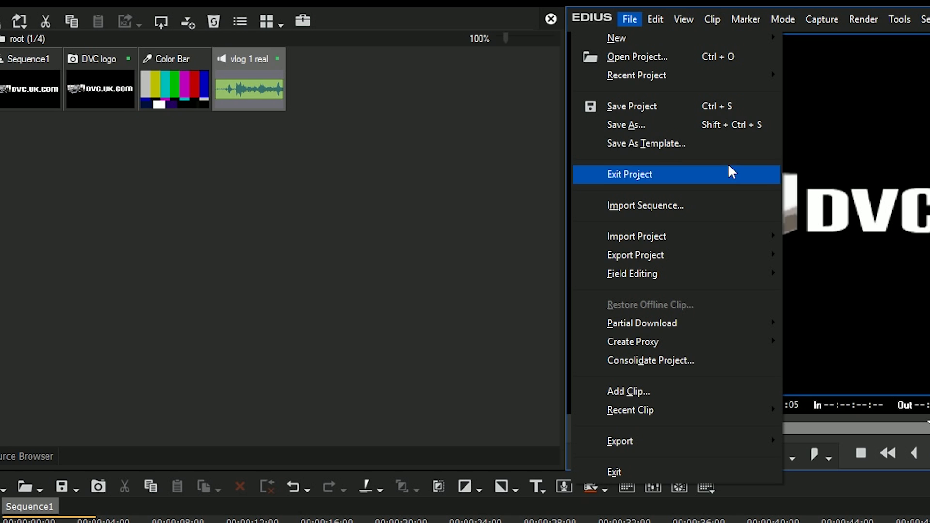
{"action": "left_click", "coordinate": [655, 146]}
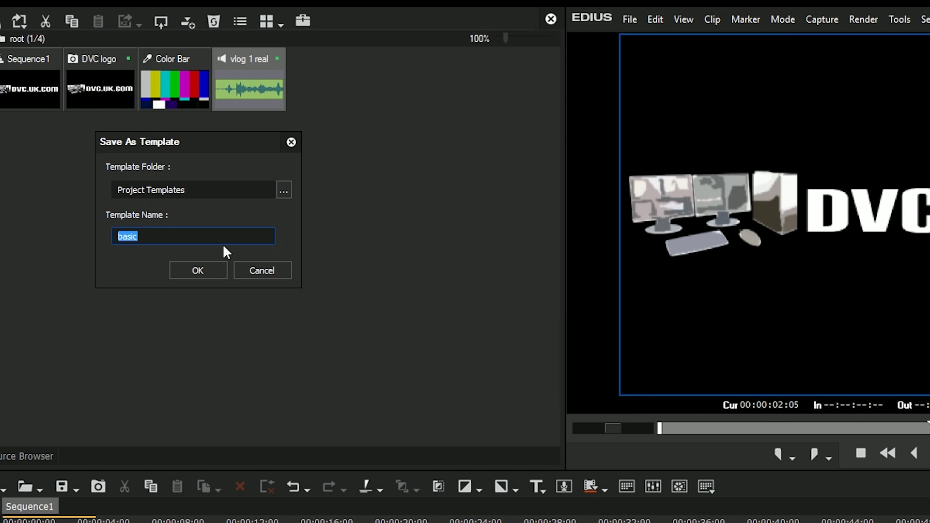
{"action": "left_click", "coordinate": [173, 236]}
{"action": "left_click_drag", "start_coordinate": [173, 236], "coordinate": [109, 228]}
{"action": "left_click", "coordinate": [175, 235]}
{"action": "type", "text": "1"}
{"action": "left_click", "coordinate": [289, 192]}
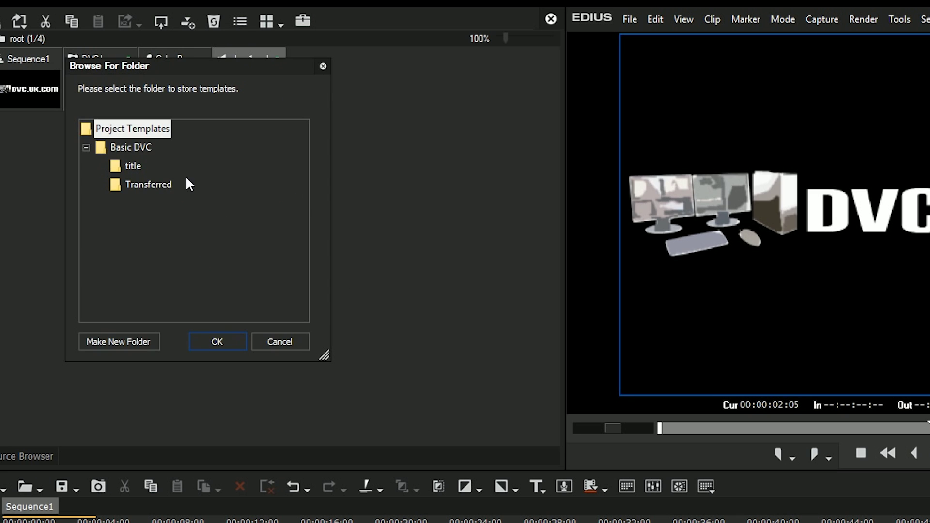
{"action": "left_click", "coordinate": [287, 341]}
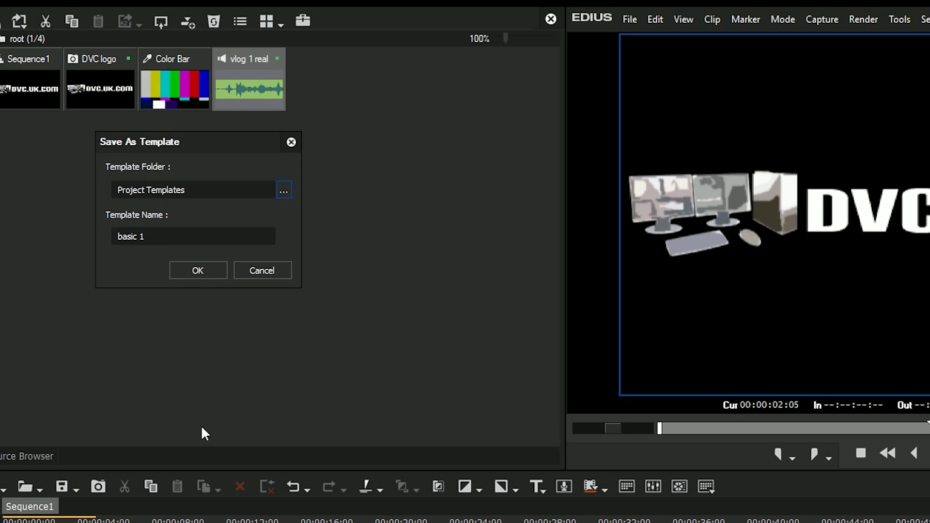
{"action": "left_click", "coordinate": [203, 270]}
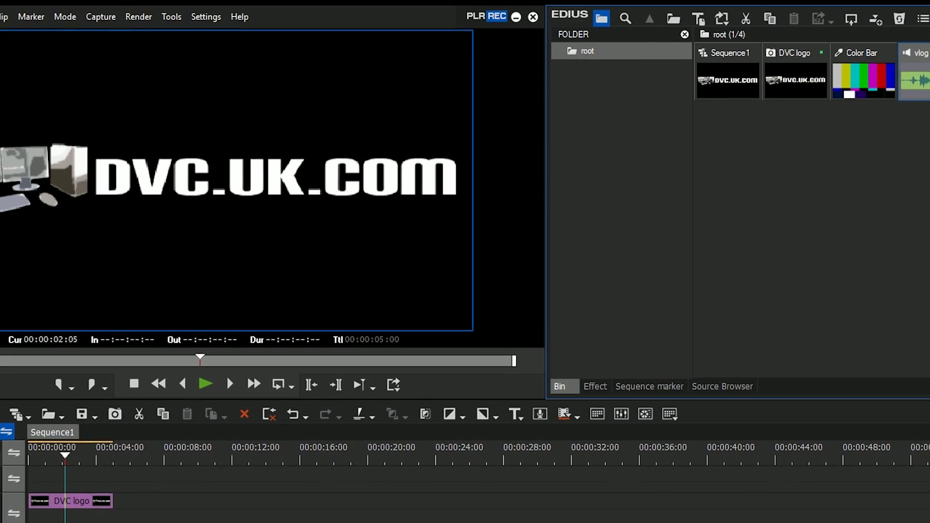
- Enlarge the New Project window and create a project from the basic 1 template
{"action": "left_click", "coordinate": [37, 8]}
{"action": "mouse_move", "coordinate": [97, 20]}
{"action": "left_click", "coordinate": [150, 20]}
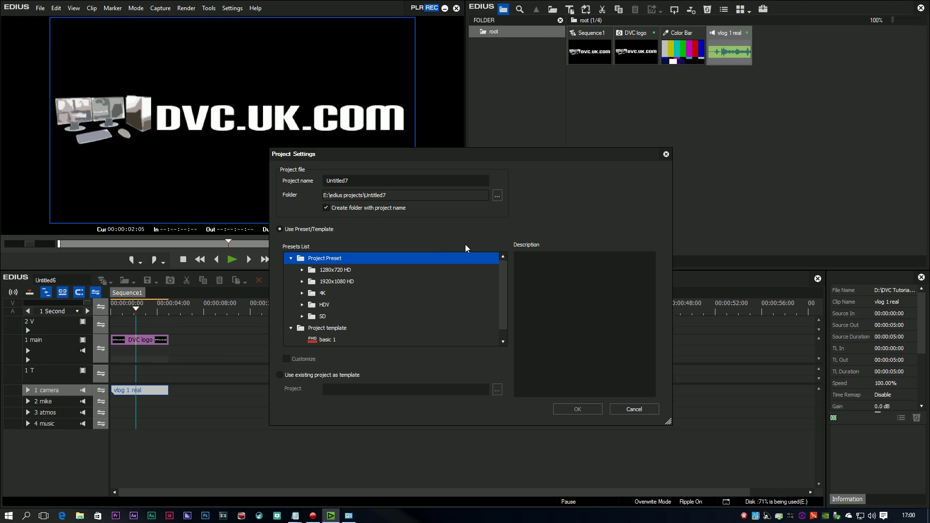
{"action": "left_click_drag", "start_coordinate": [503, 308], "coordinate": [504, 331]}
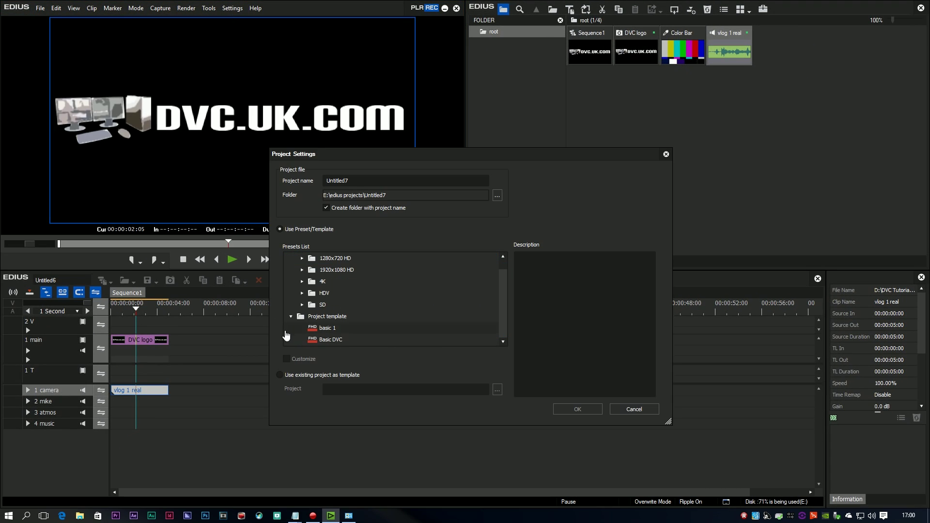
{"action": "left_click_drag", "start_coordinate": [384, 154], "coordinate": [340, 34]}
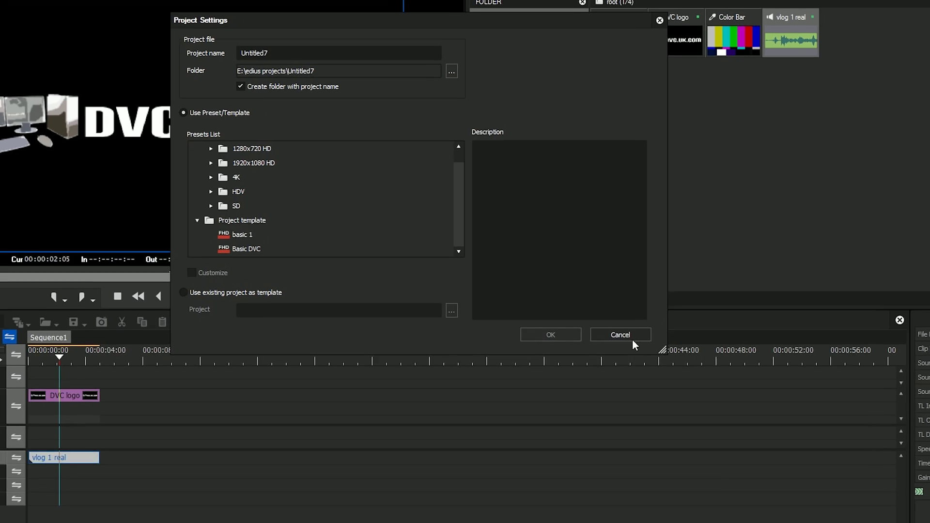
{"action": "left_click_drag", "start_coordinate": [633, 297], "coordinate": [653, 387]}
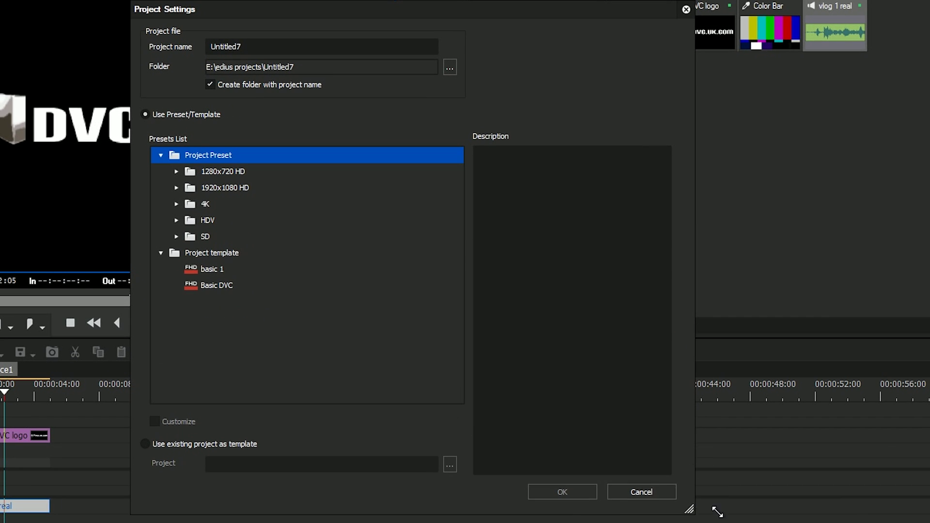
{"action": "left_click_drag", "start_coordinate": [717, 512], "coordinate": [717, 517]}
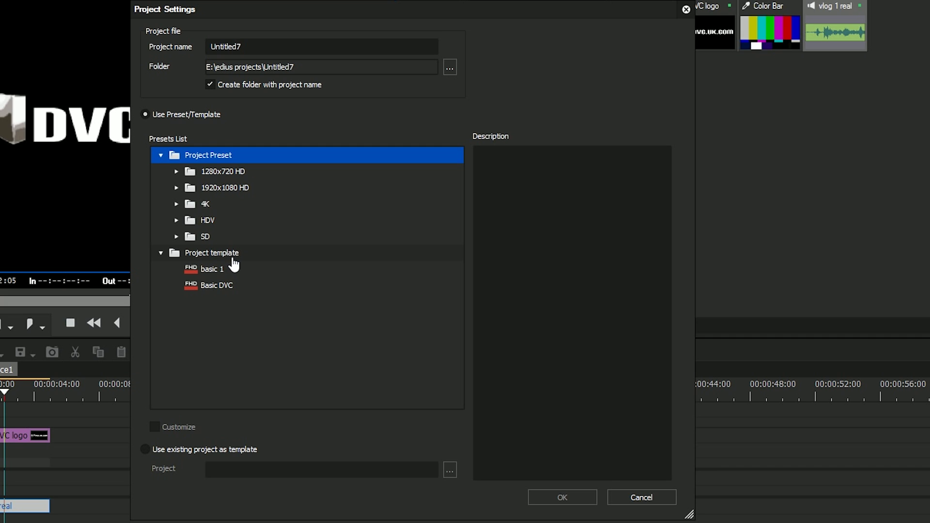
{"action": "left_click", "coordinate": [192, 275]}
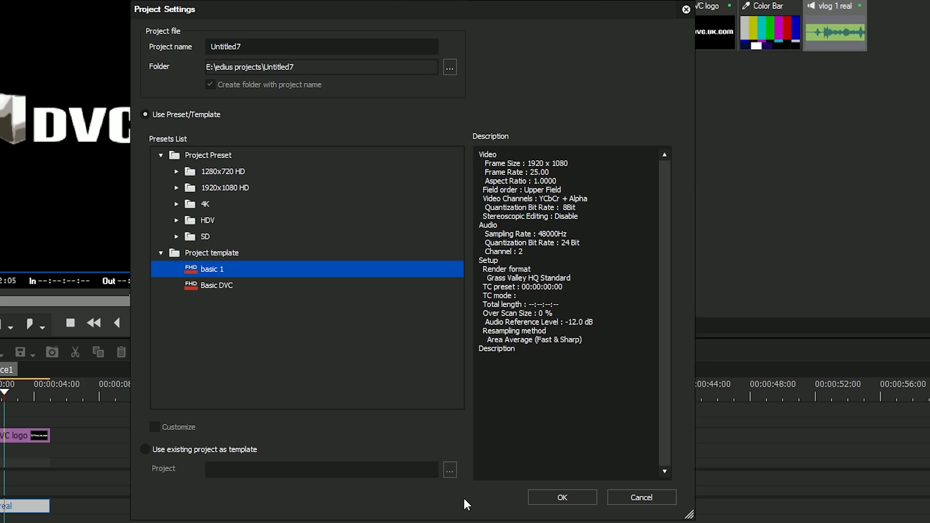
{"action": "left_click", "coordinate": [571, 498]}
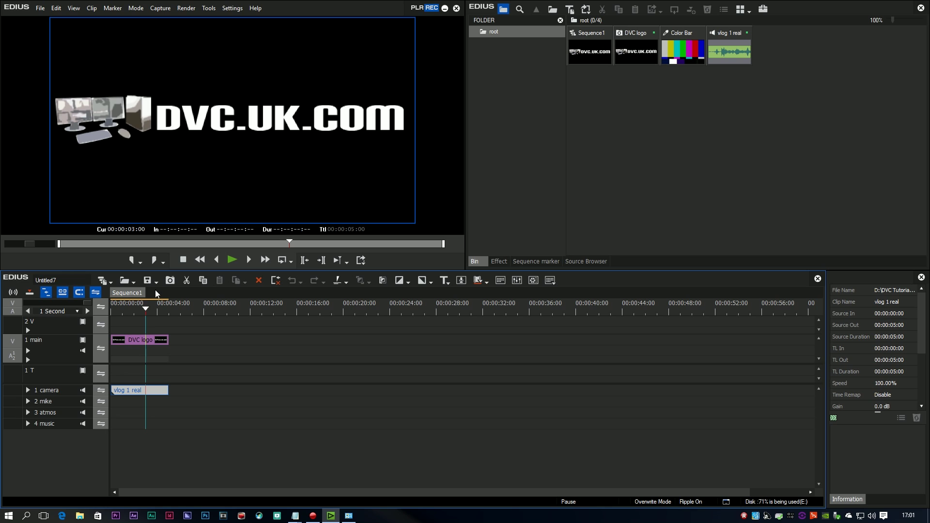
{"action": "right_click", "coordinate": [127, 293]}
{"action": "left_click", "coordinate": [144, 329]}
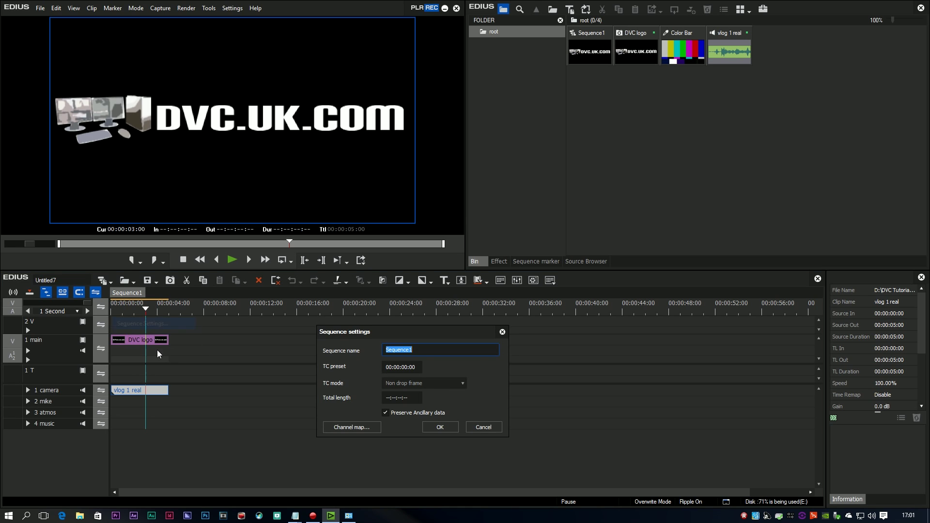
{"action": "left_click", "coordinate": [352, 427]}
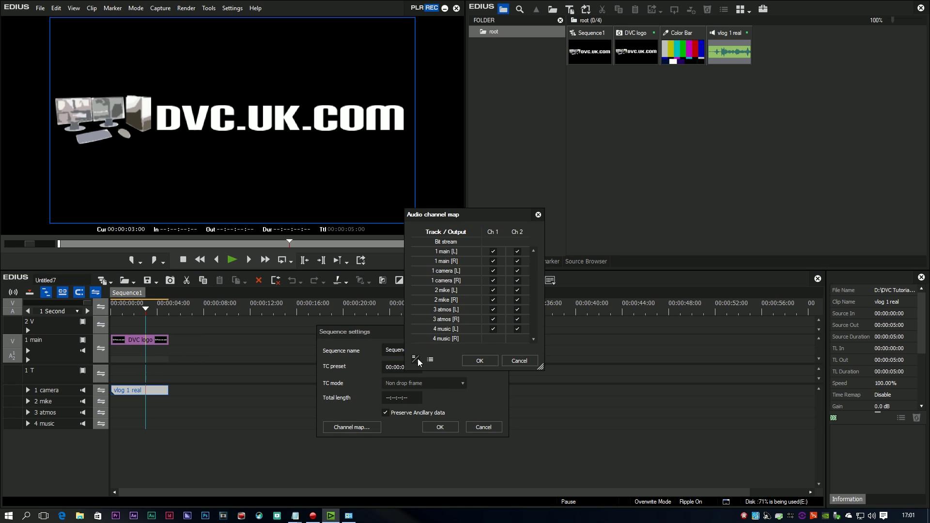
{"action": "left_click", "coordinate": [522, 361]}
{"action": "left_click", "coordinate": [490, 427]}
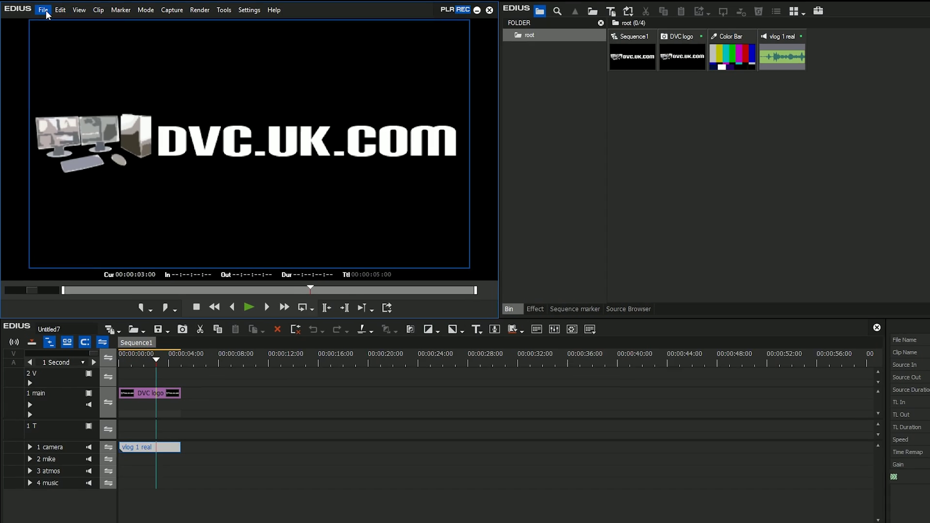
{"action": "left_click", "coordinate": [43, 10]}
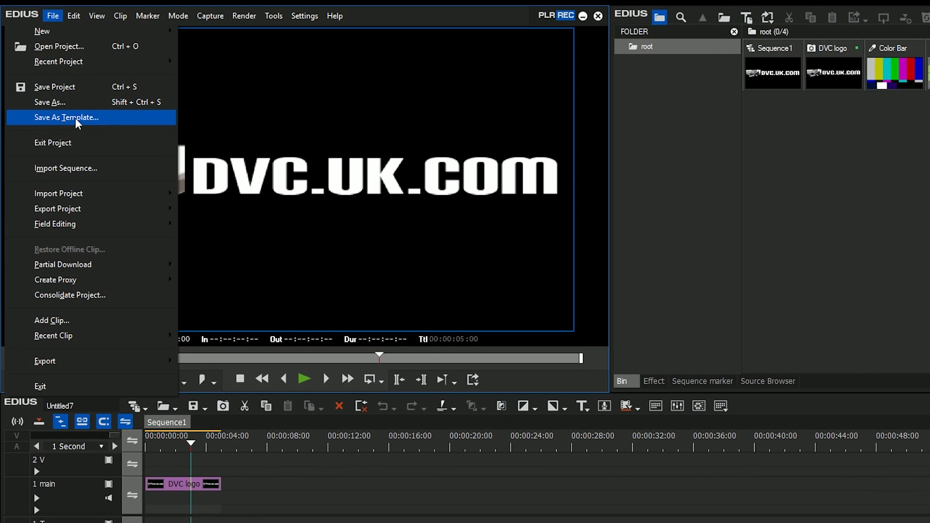
{"action": "mouse_move", "coordinate": [48, 31]}
{"action": "left_click", "coordinate": [194, 31]}
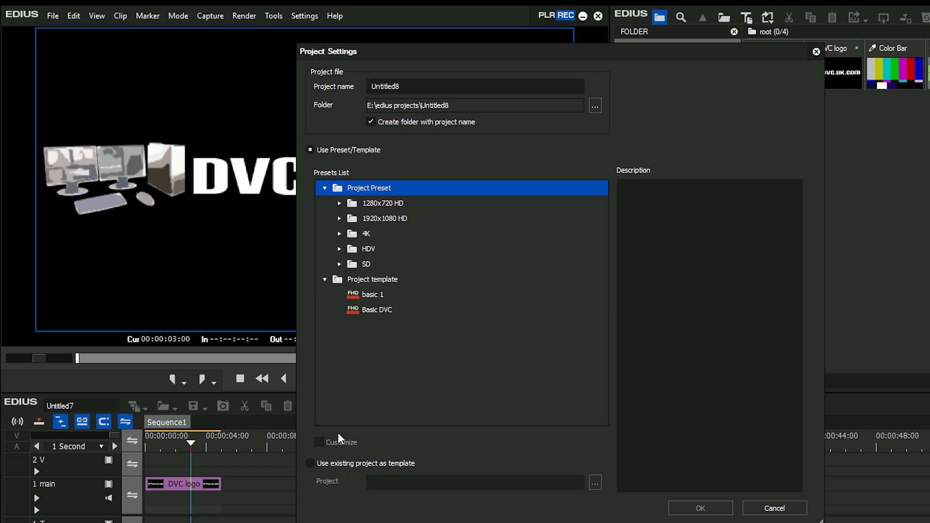
{"action": "left_click", "coordinate": [310, 462]}
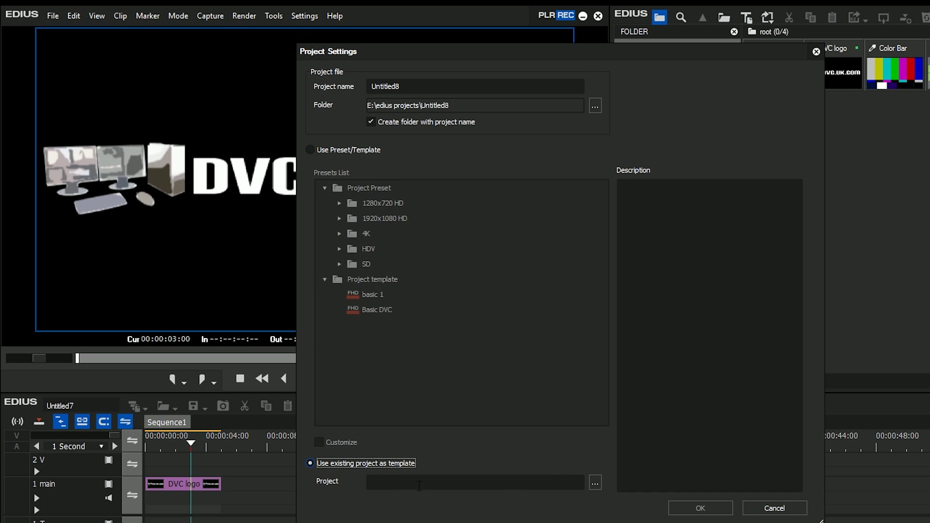
{"action": "left_click", "coordinate": [595, 482]}
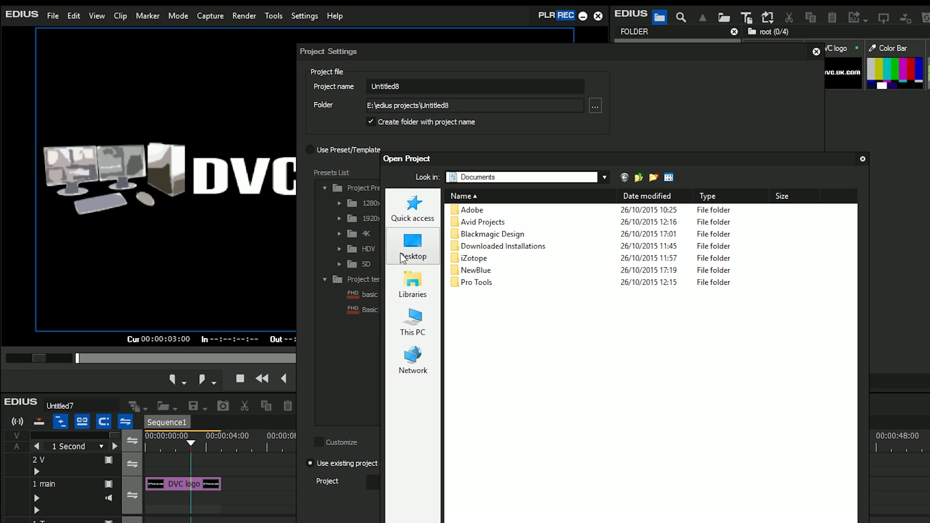
{"action": "key", "text": "Escape"}
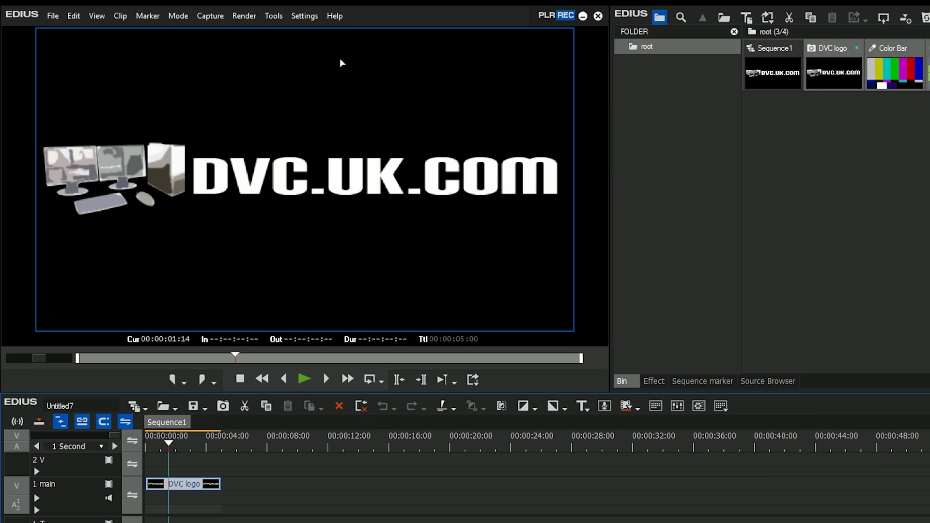
- Show the Application > Project Preset page in System Settings
{"action": "left_click", "coordinate": [304, 15]}
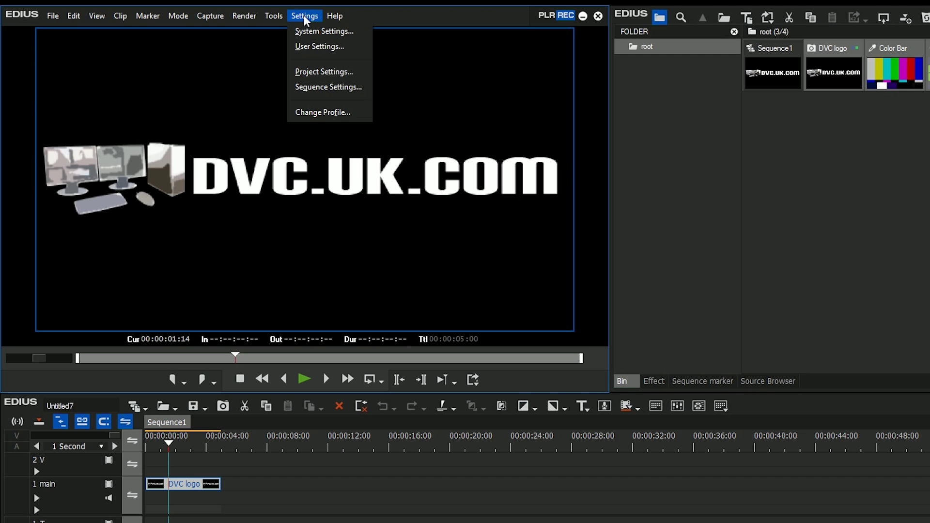
{"action": "left_click", "coordinate": [308, 32]}
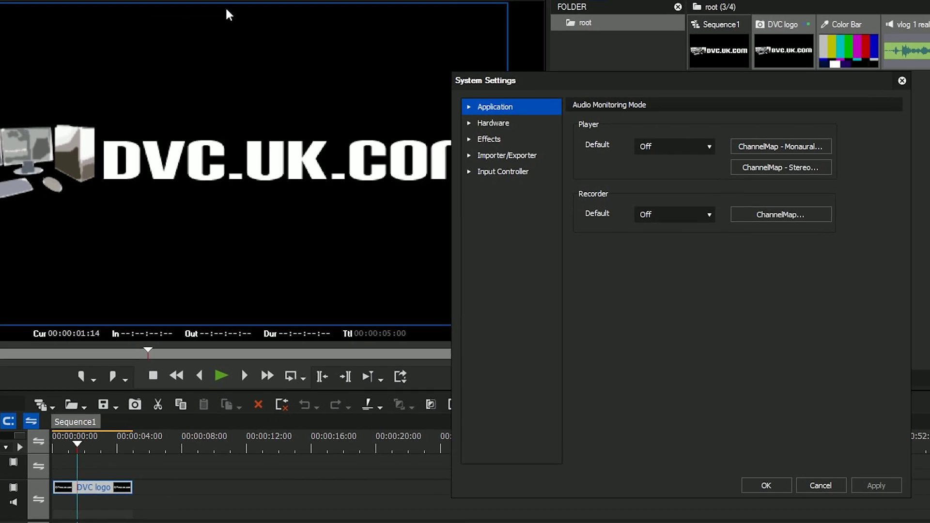
{"action": "left_click", "coordinate": [468, 107]}
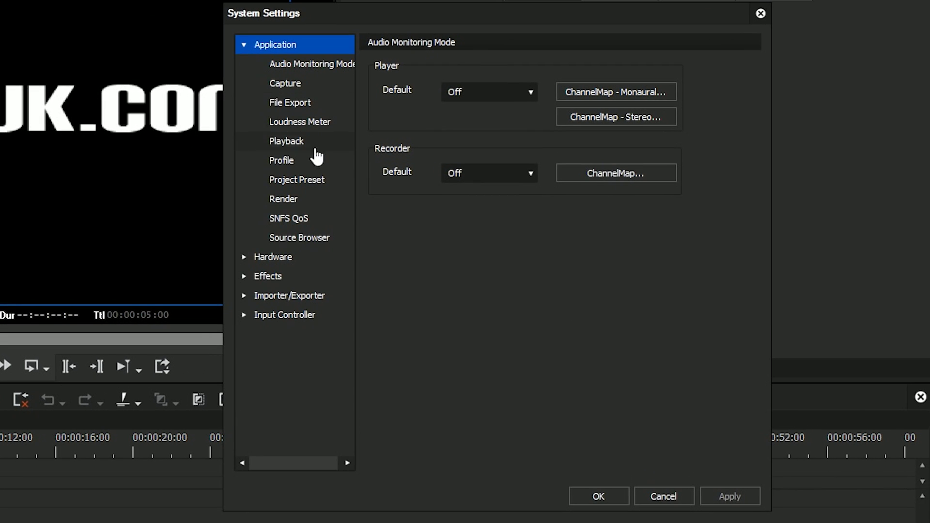
{"action": "left_click", "coordinate": [298, 184]}
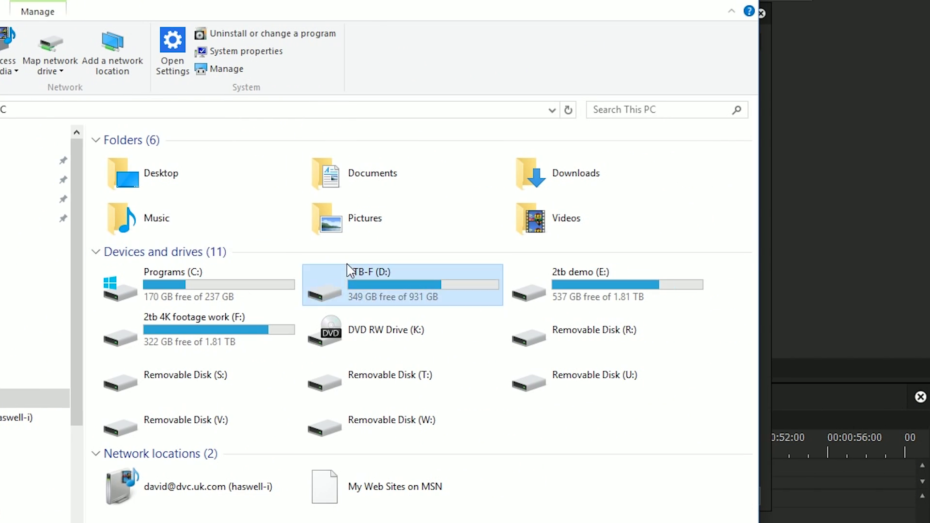
- Browse D:\EDIUS Projects\Project Templates, look inside basic 1, then open the Basic DVC folder
{"action": "double_click", "coordinate": [350, 270]}
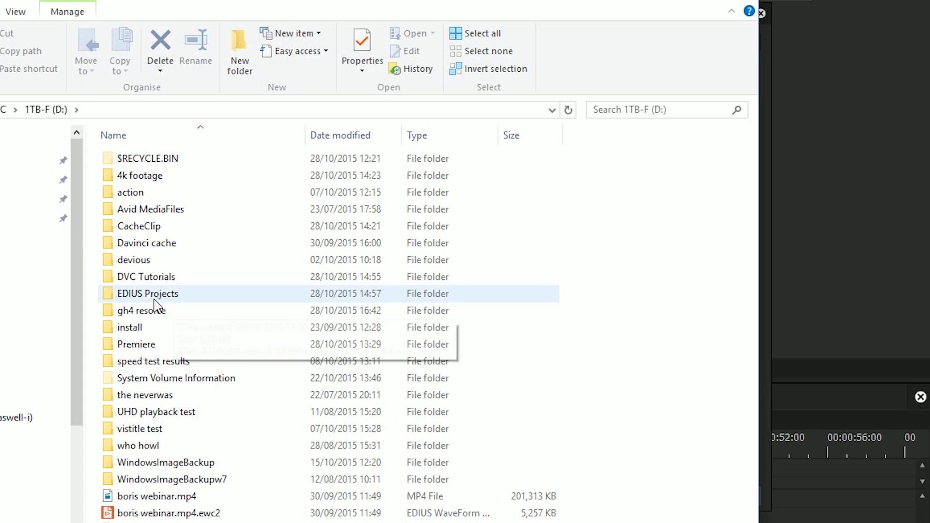
{"action": "double_click", "coordinate": [146, 293]}
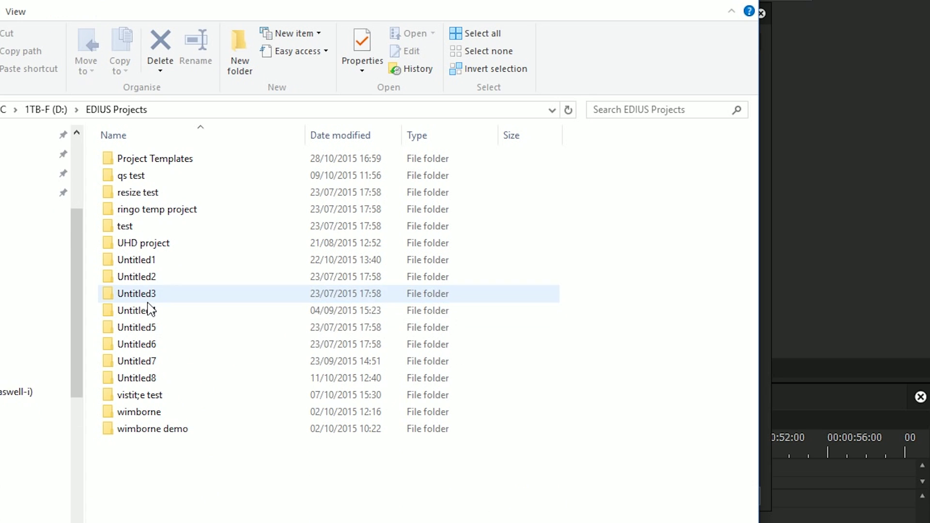
{"action": "double_click", "coordinate": [160, 162]}
{"action": "double_click", "coordinate": [140, 163]}
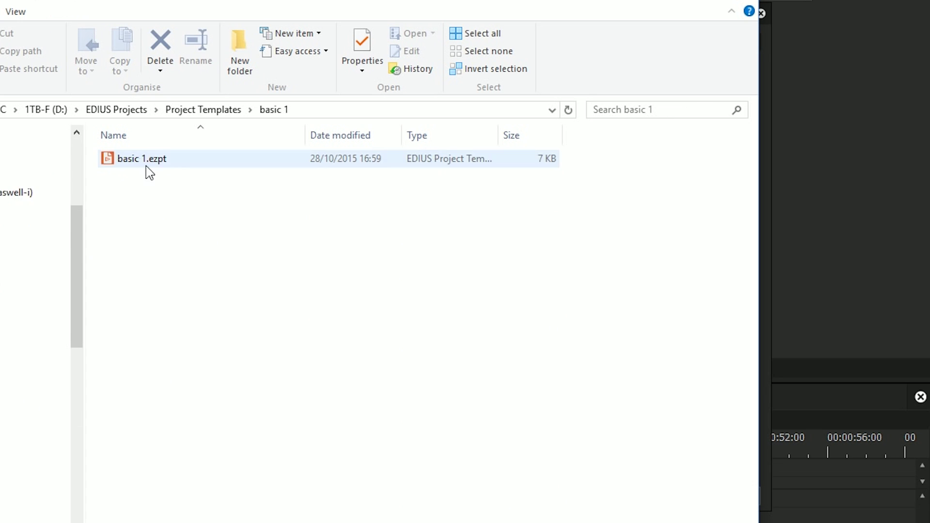
{"action": "left_click", "coordinate": [216, 107]}
{"action": "double_click", "coordinate": [146, 175]}
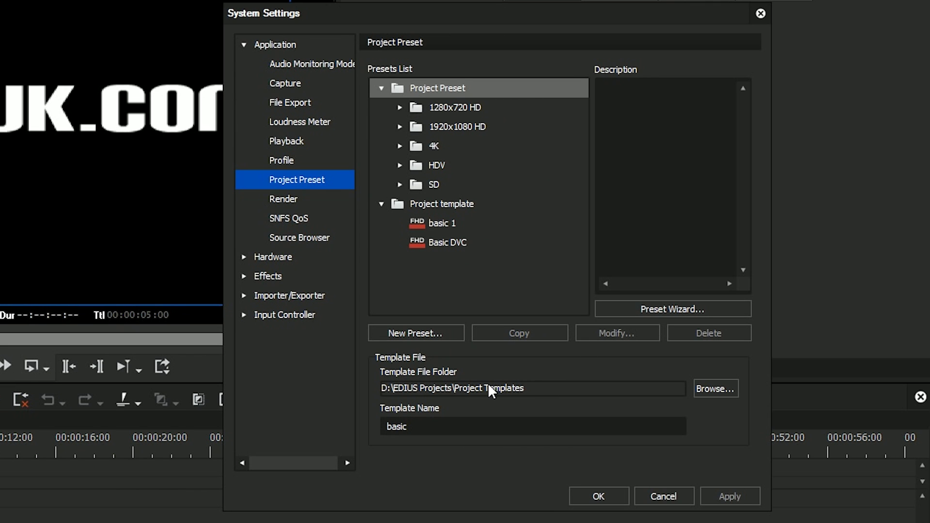
- Select the 'basic' template name text in System Settings
{"action": "left_click_drag", "start_coordinate": [427, 430], "coordinate": [373, 423]}
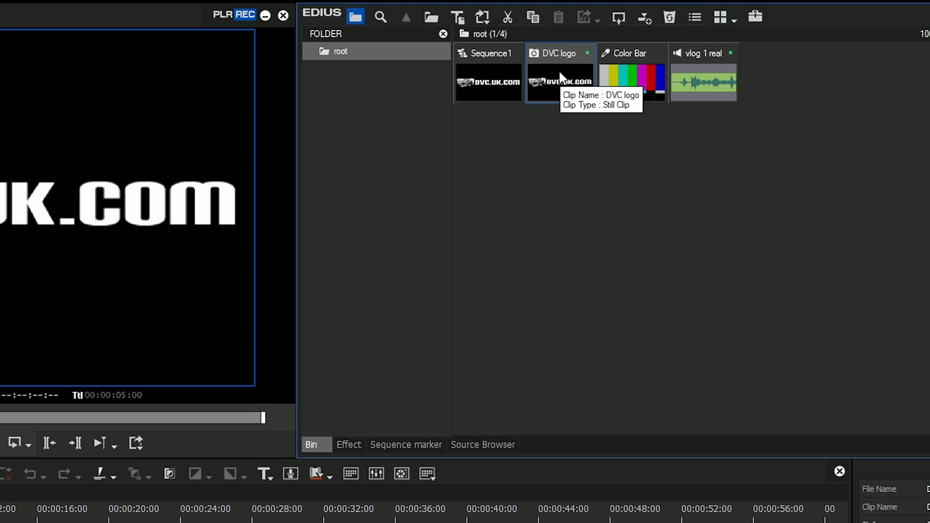
- Show the DVC logo clip's properties, sourced from D:\DVC Tutorials\DVC logo.psd
{"action": "right_click", "coordinate": [566, 81]}
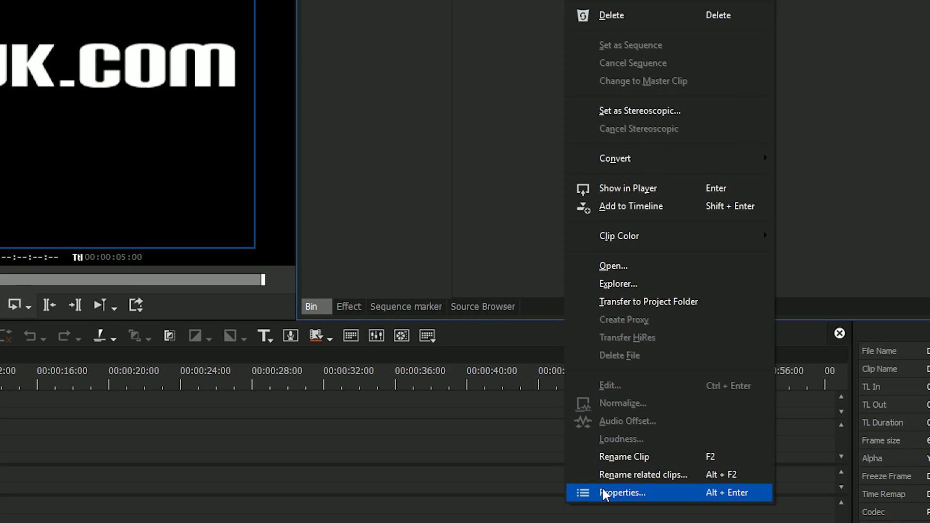
{"action": "left_click", "coordinate": [602, 486]}
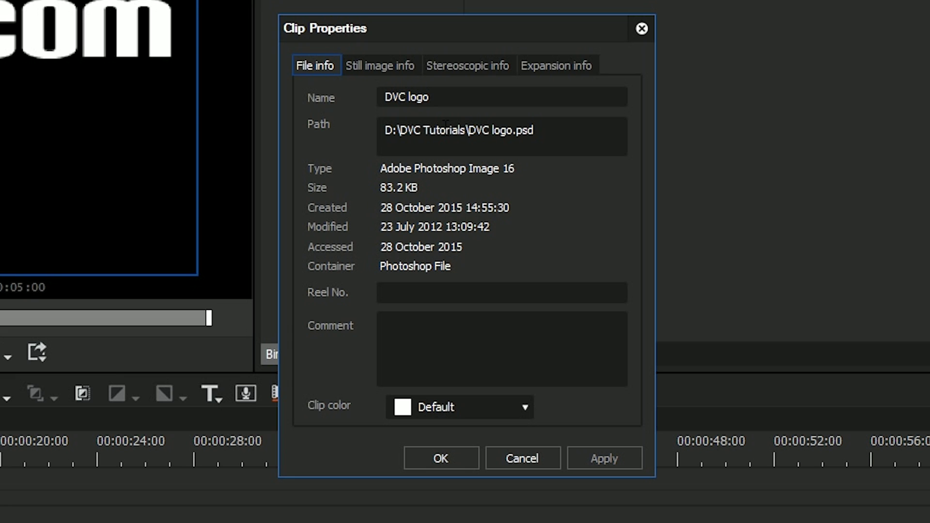
- Transfer the DVC logo, Color Bar and vlog 1 real clips to the project folder
{"action": "left_click", "coordinate": [522, 460]}
{"action": "left_click_drag", "start_coordinate": [821, 157], "coordinate": [543, 70]}
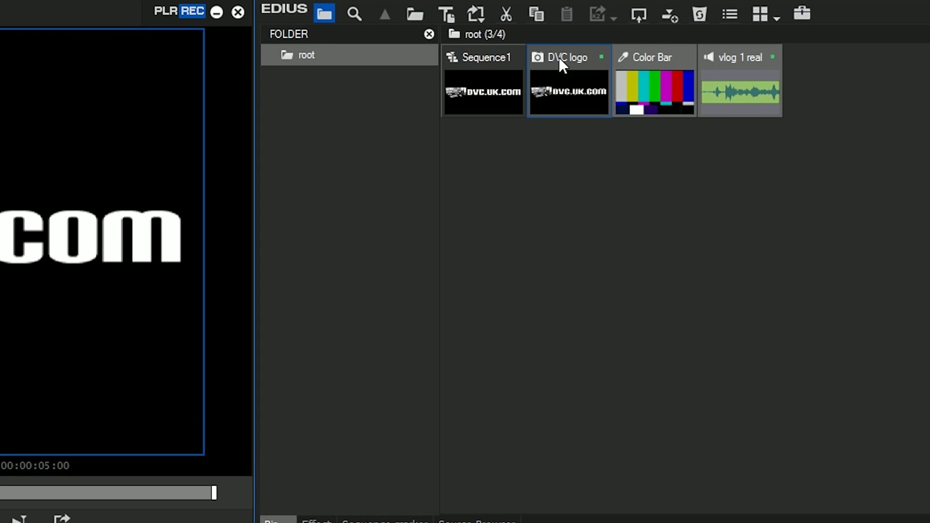
{"action": "right_click", "coordinate": [559, 58]}
{"action": "left_click", "coordinate": [664, 492]}
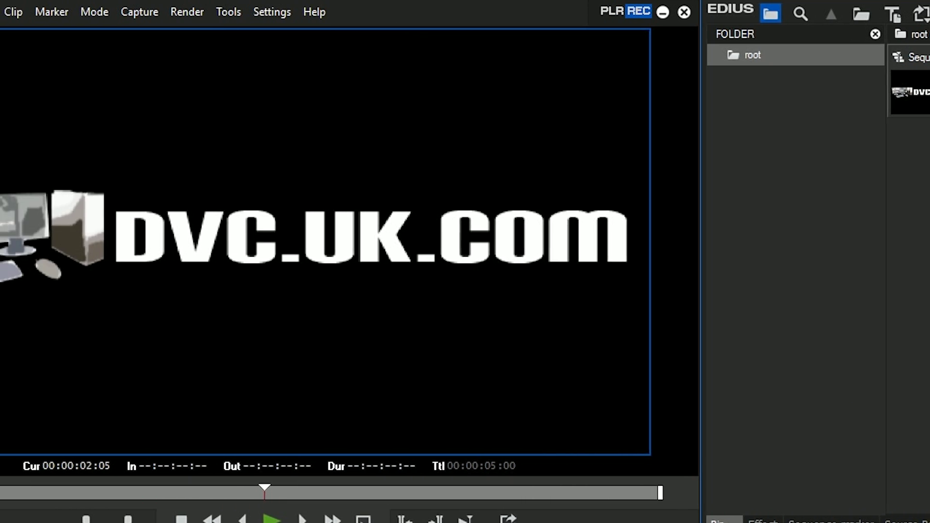
- Save the current project as a template named 'basic 2'
{"action": "left_click", "coordinate": [109, 12]}
{"action": "left_click", "coordinate": [114, 158]}
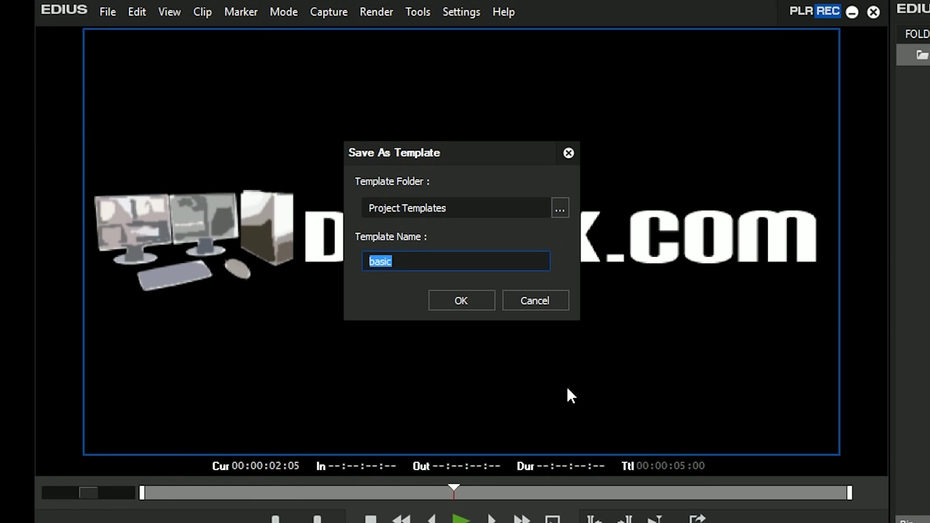
{"action": "left_click", "coordinate": [404, 261]}
{"action": "type", "text": "2"}
{"action": "left_click", "coordinate": [460, 300]}
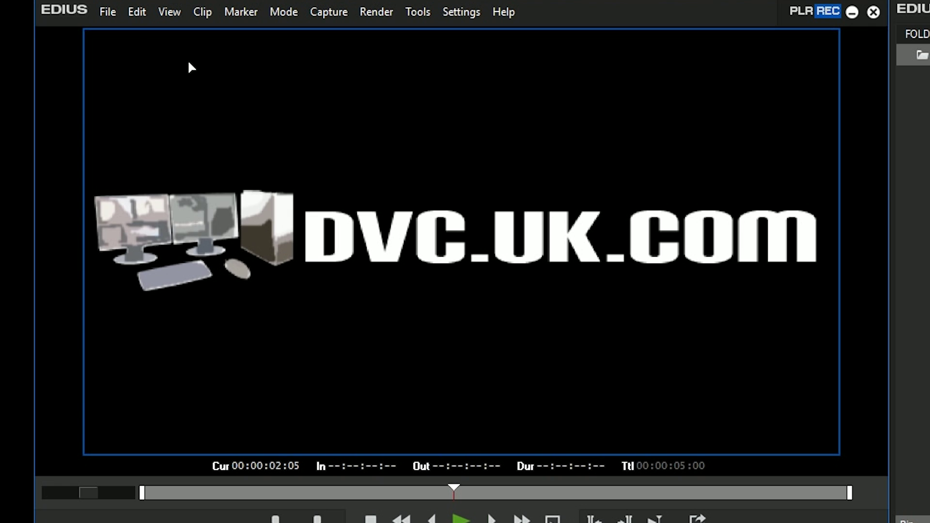
- Create a new project from the basic 2 template
{"action": "left_click", "coordinate": [107, 11]}
{"action": "mouse_move", "coordinate": [106, 34]}
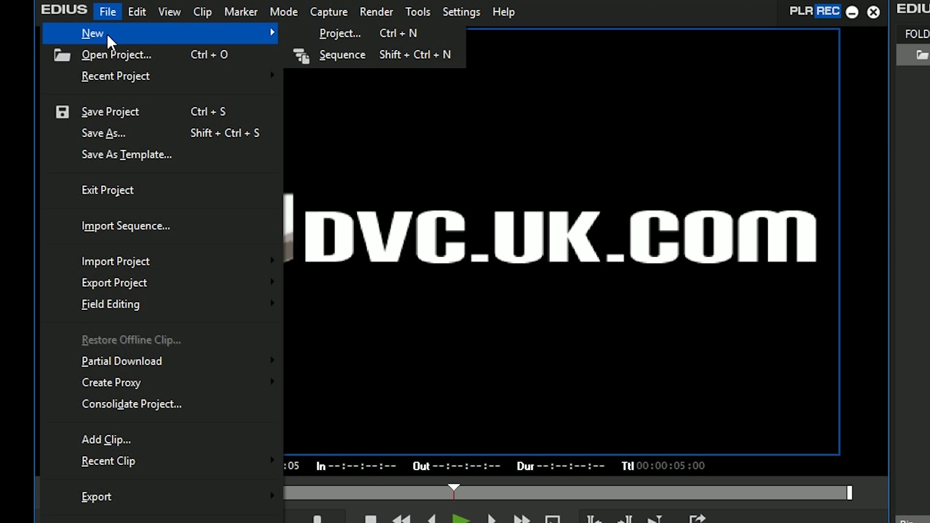
{"action": "left_click", "coordinate": [307, 34]}
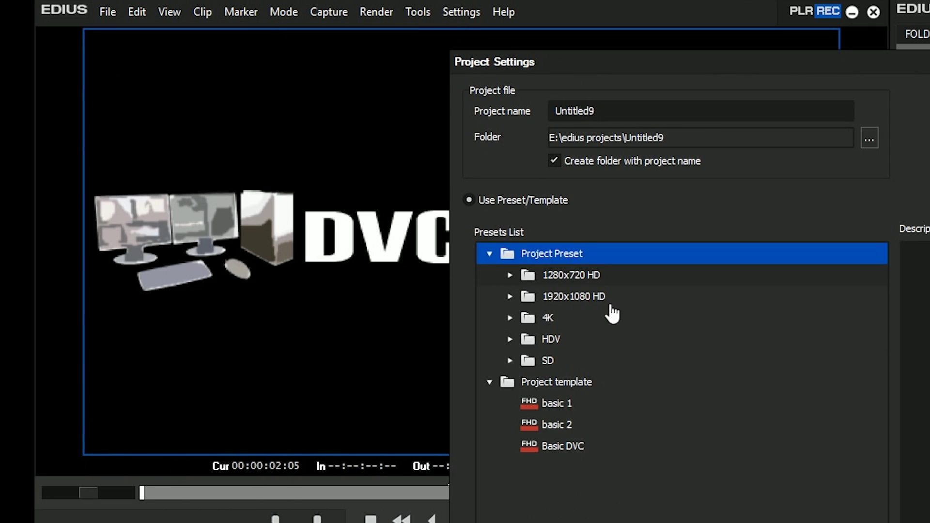
{"action": "left_click", "coordinate": [556, 431]}
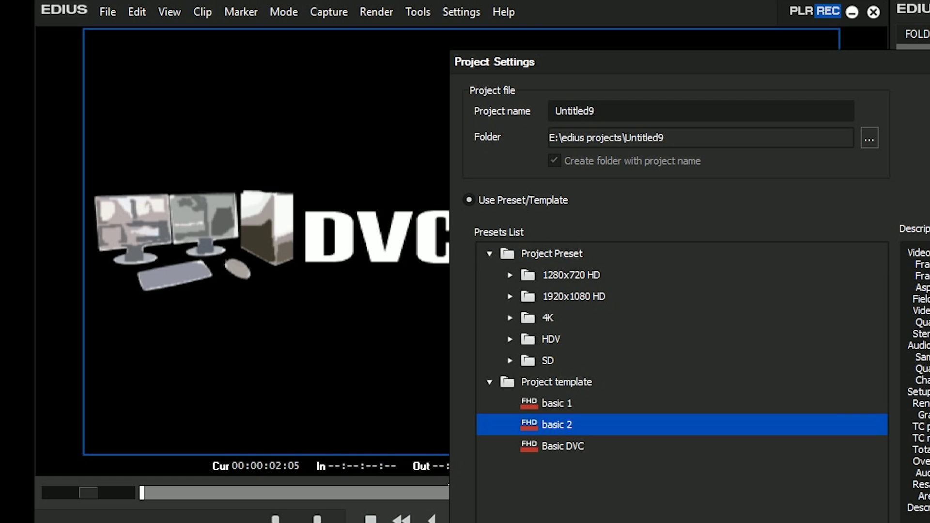
{"action": "key", "text": "Return"}
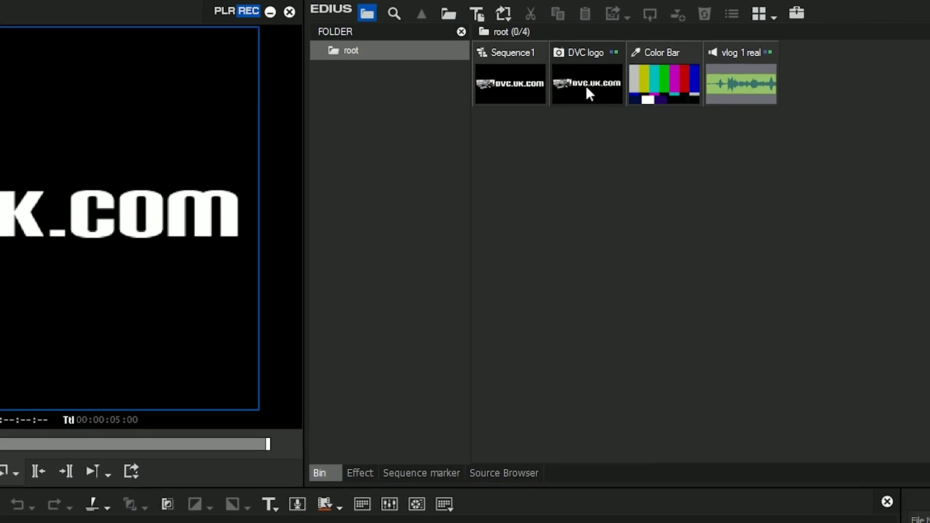
- Check the DVC logo clip's file path in its Properties, then reopen its context menu
{"action": "right_click", "coordinate": [584, 86]}
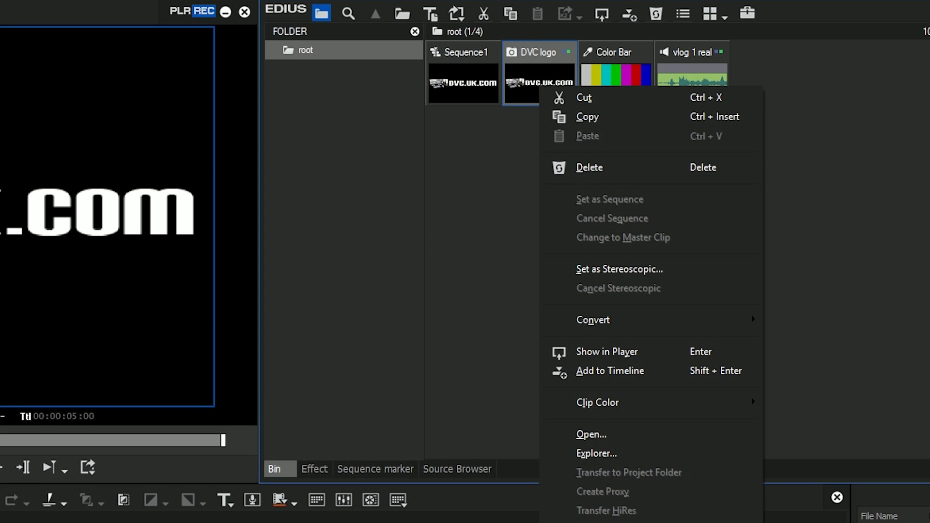
{"action": "left_click", "coordinate": [600, 521]}
{"action": "left_click", "coordinate": [311, 242]}
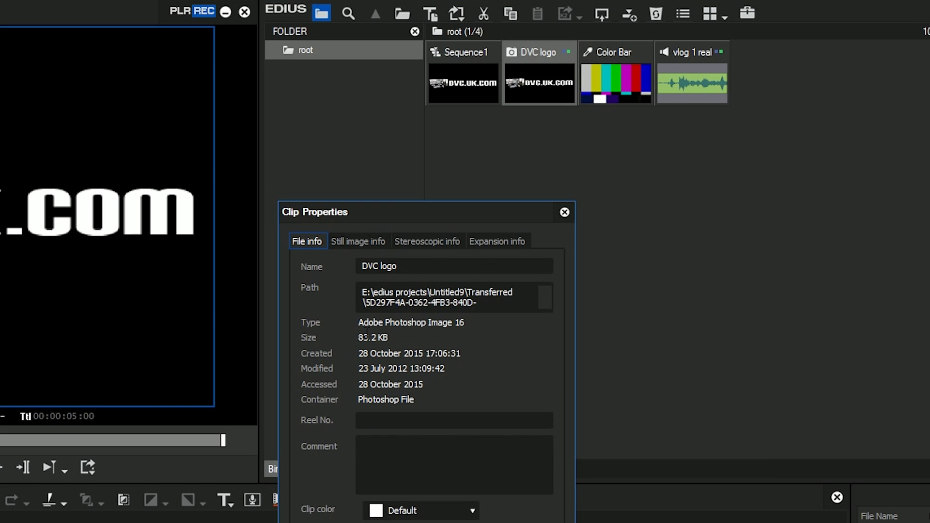
{"action": "key", "text": "Escape"}
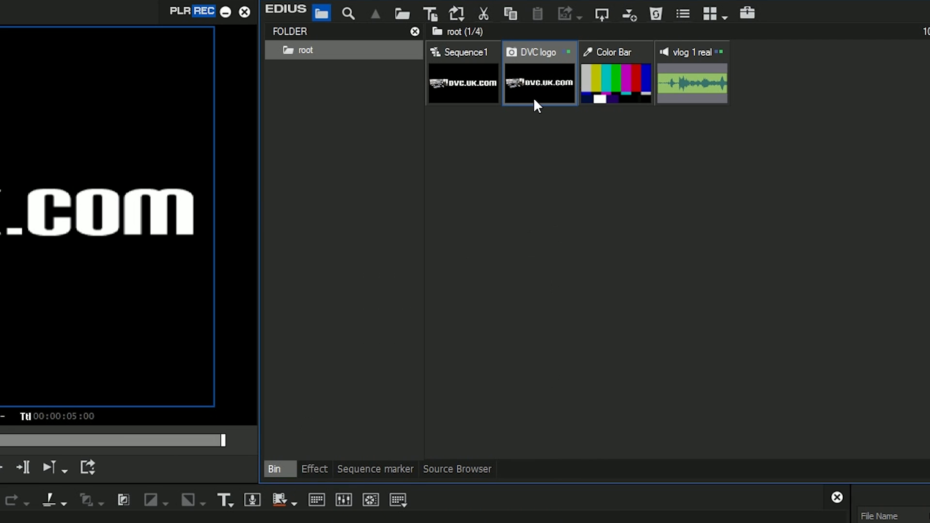
{"action": "right_click", "coordinate": [533, 97]}
{"action": "right_click", "coordinate": [528, 79]}
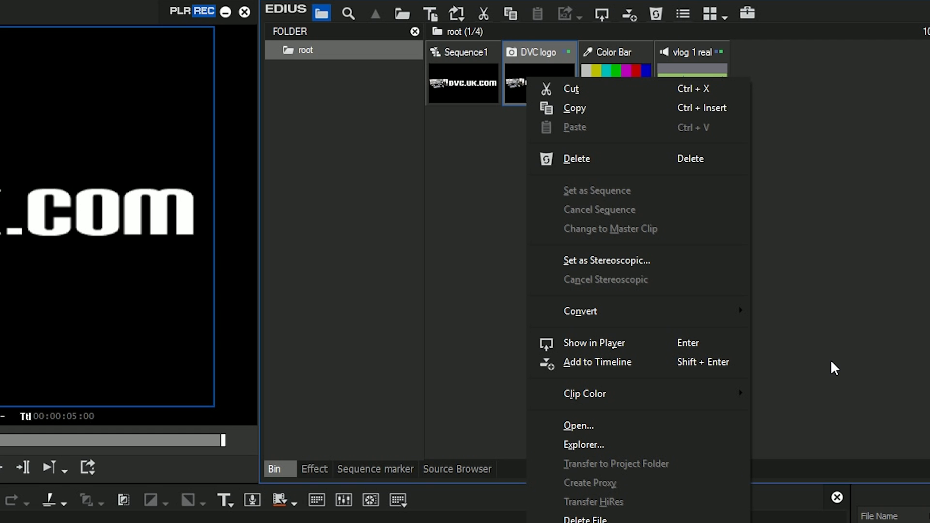
- Open the DVC logo clip's folder in Explorer, enter basic 2, then review the clip's actions
{"action": "left_click", "coordinate": [583, 444]}
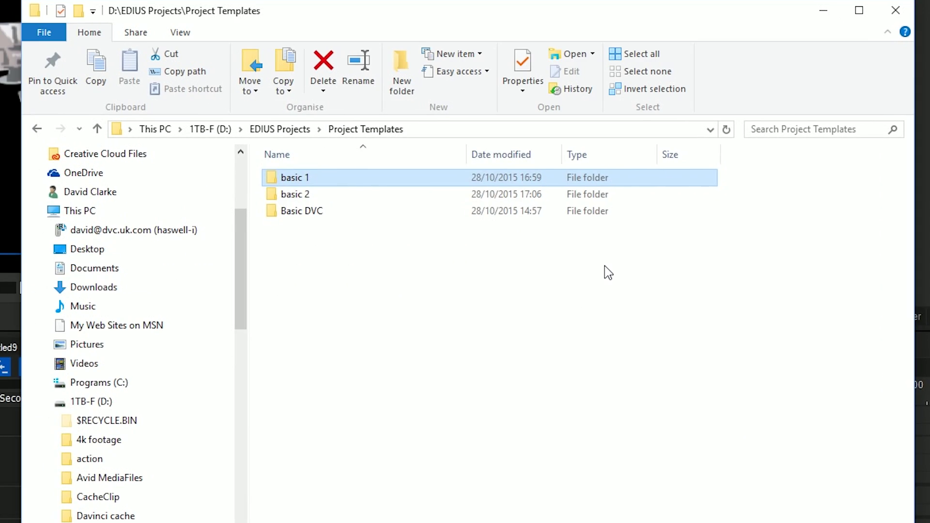
{"action": "double_click", "coordinate": [302, 194]}
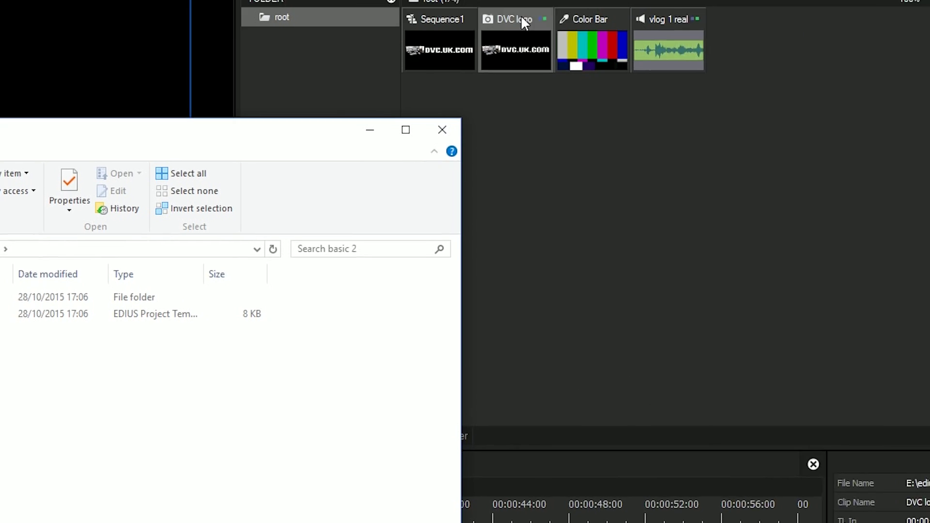
{"action": "left_click", "coordinate": [439, 68]}
{"action": "right_click", "coordinate": [442, 56]}
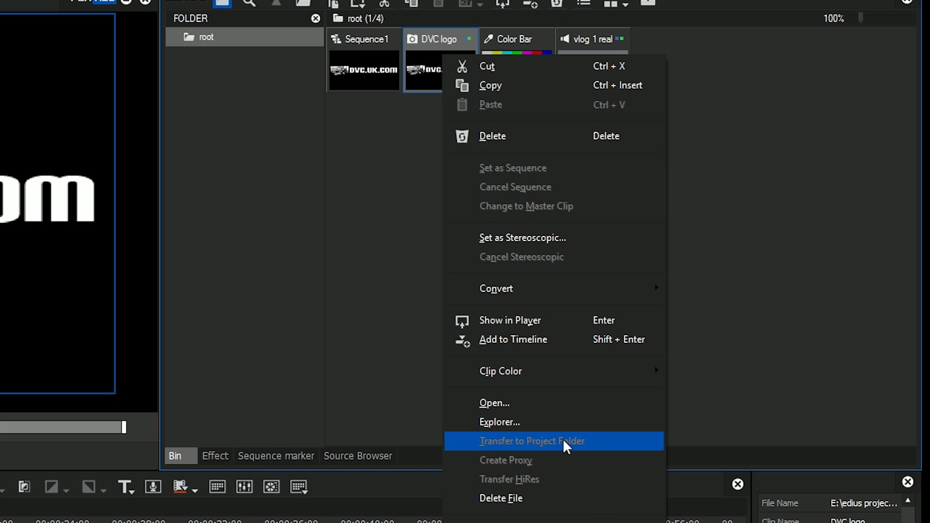
{"action": "left_click", "coordinate": [708, 279]}
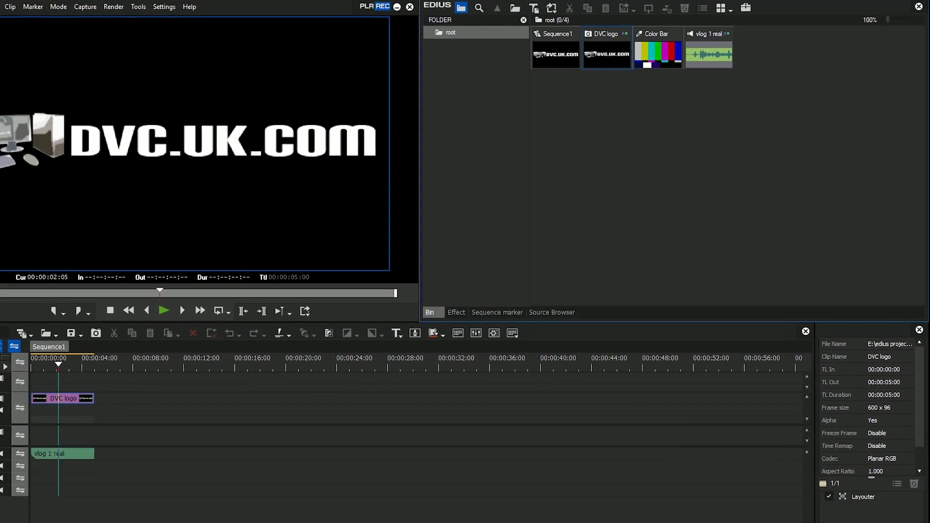
- Start a new project and browse the 1280x720 HD, 1920x1080 HD and 4K preset folders
{"action": "left_click", "coordinate": [21, 11]}
{"action": "mouse_move", "coordinate": [53, 22]}
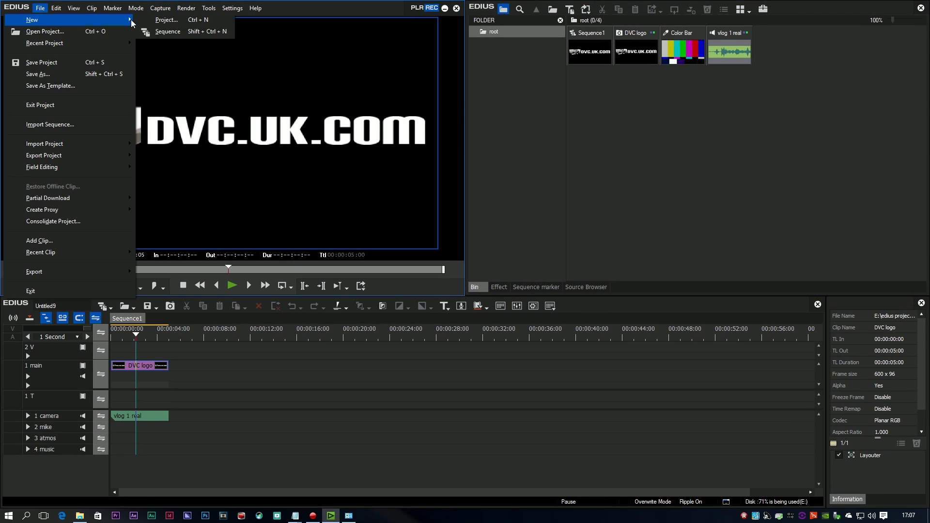
{"action": "left_click", "coordinate": [159, 21]}
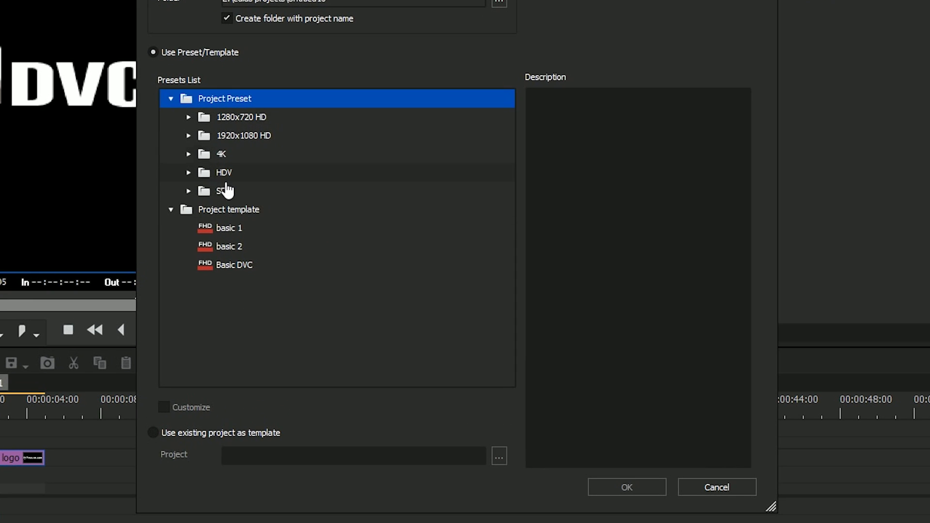
{"action": "left_click", "coordinate": [239, 121]}
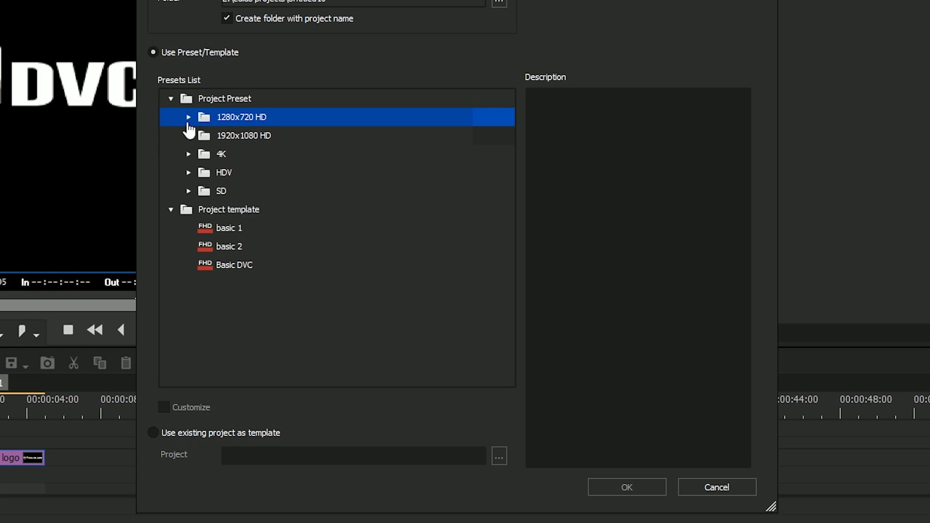
{"action": "left_click", "coordinate": [188, 118]}
{"action": "left_click", "coordinate": [188, 155]}
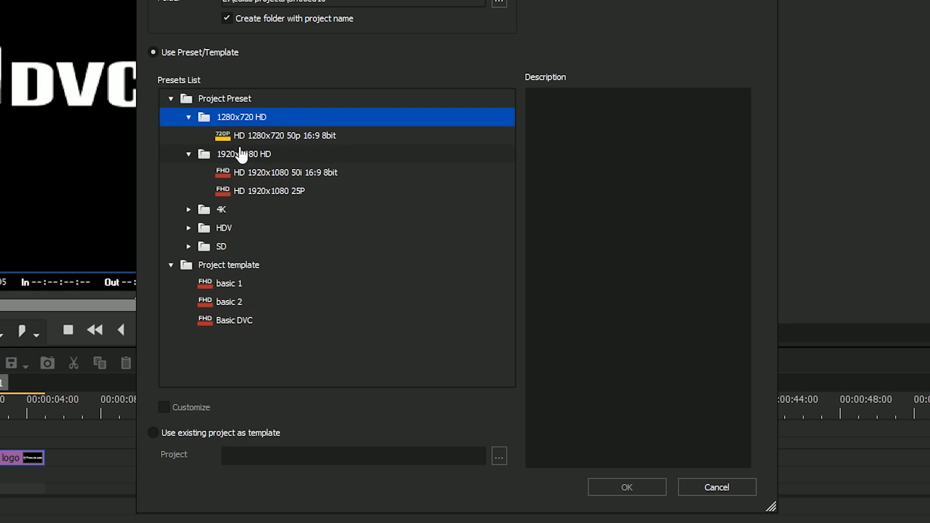
{"action": "left_click", "coordinate": [189, 209]}
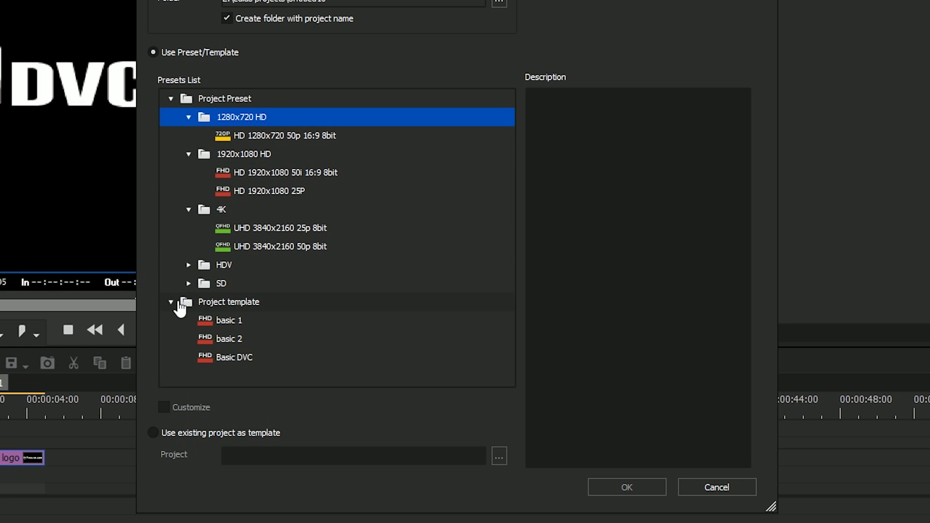
{"action": "left_click", "coordinate": [188, 209]}
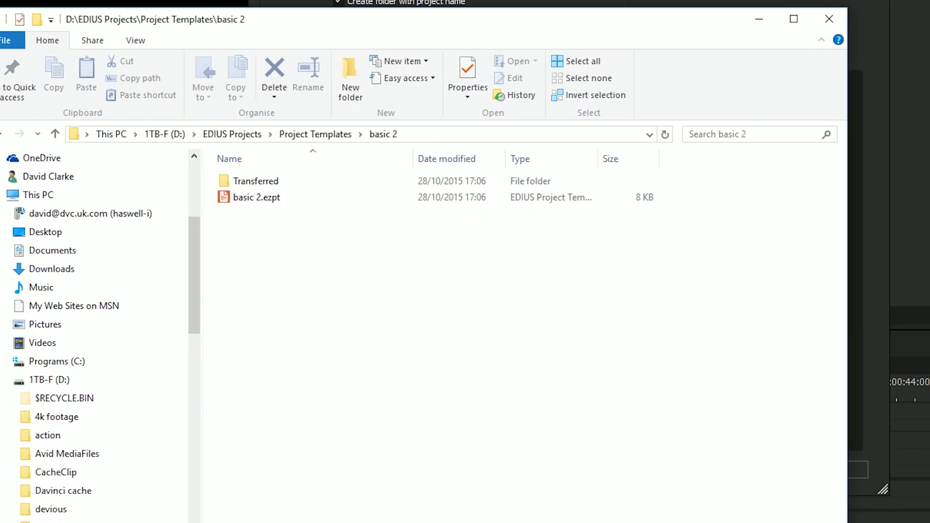
- Navigate File Explorer to C:\Users\<user>\AppData\Roaming\Grass Valley\EDIUS\8.00\Project Presets
{"action": "left_click", "coordinate": [130, 134]}
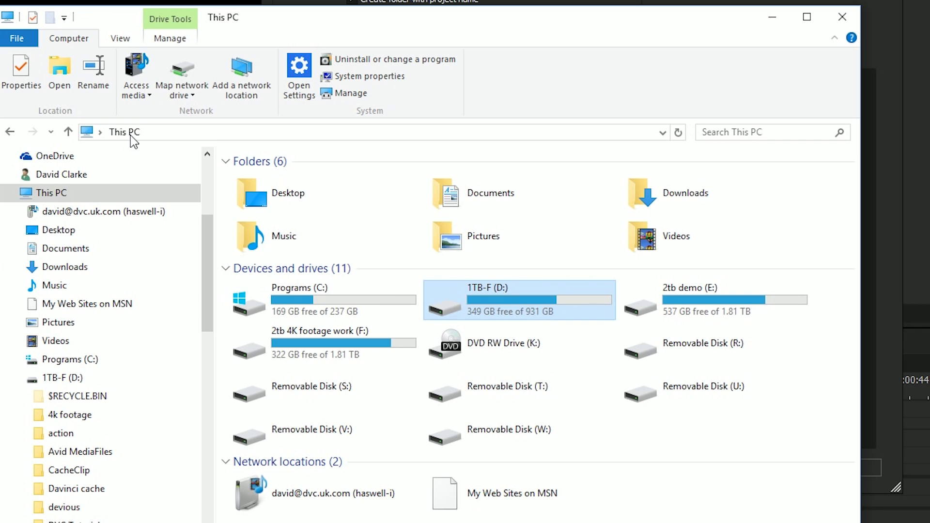
{"action": "left_click", "coordinate": [304, 287]}
{"action": "double_click", "coordinate": [304, 287]}
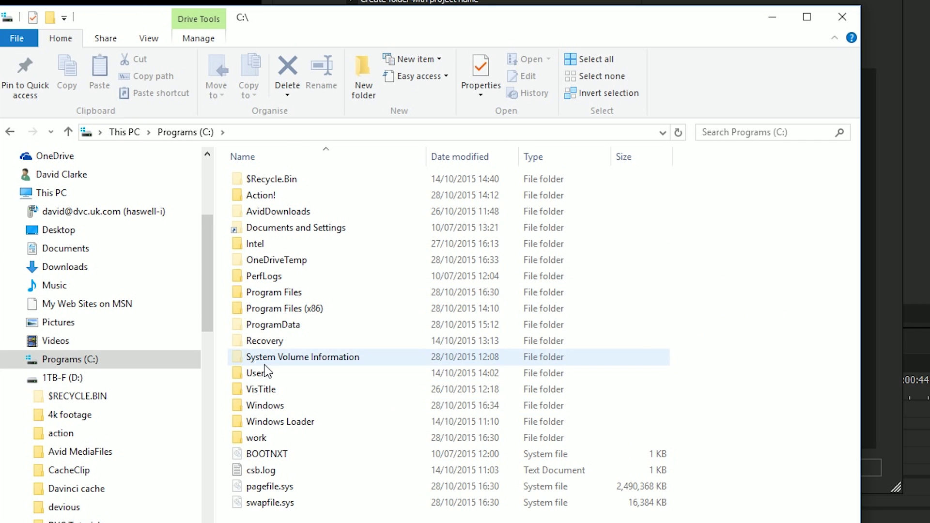
{"action": "double_click", "coordinate": [278, 313]}
{"action": "double_click", "coordinate": [279, 195]}
{"action": "double_click", "coordinate": [276, 180]}
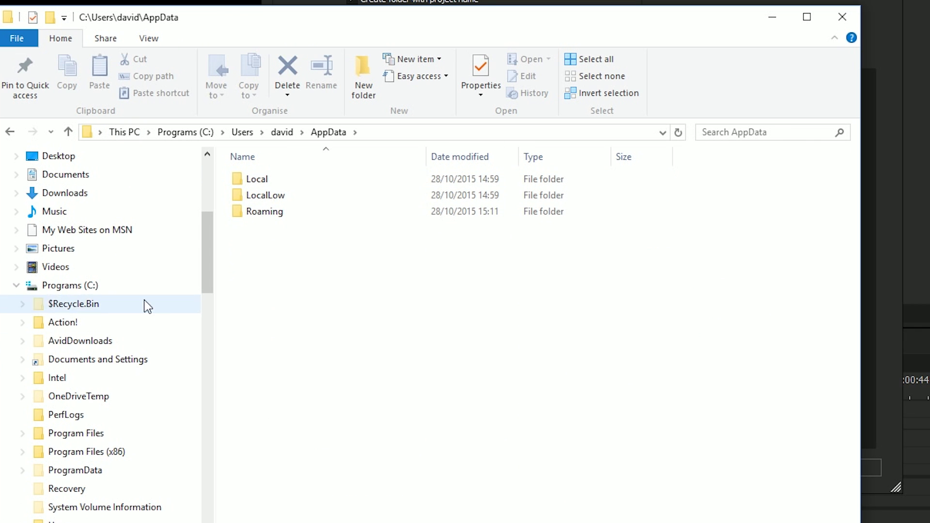
{"action": "double_click", "coordinate": [269, 211]}
{"action": "double_click", "coordinate": [251, 261]}
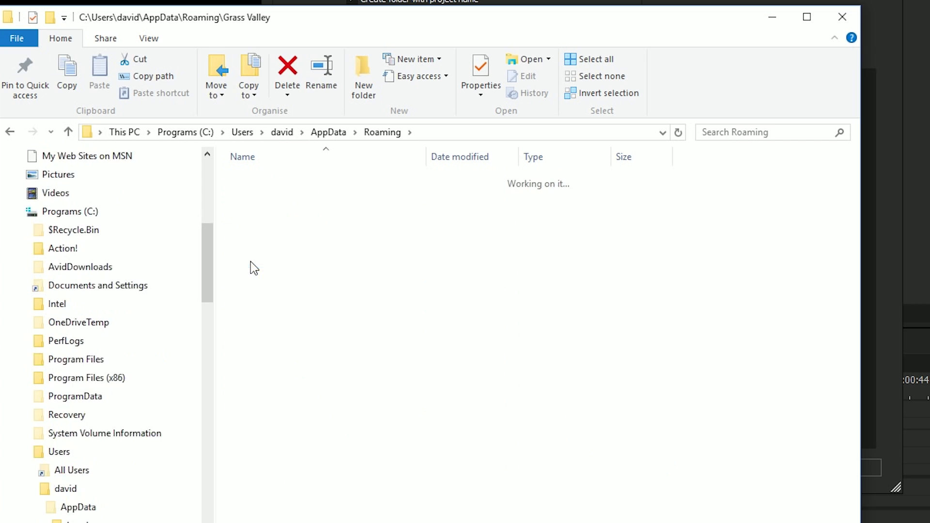
{"action": "double_click", "coordinate": [245, 182]}
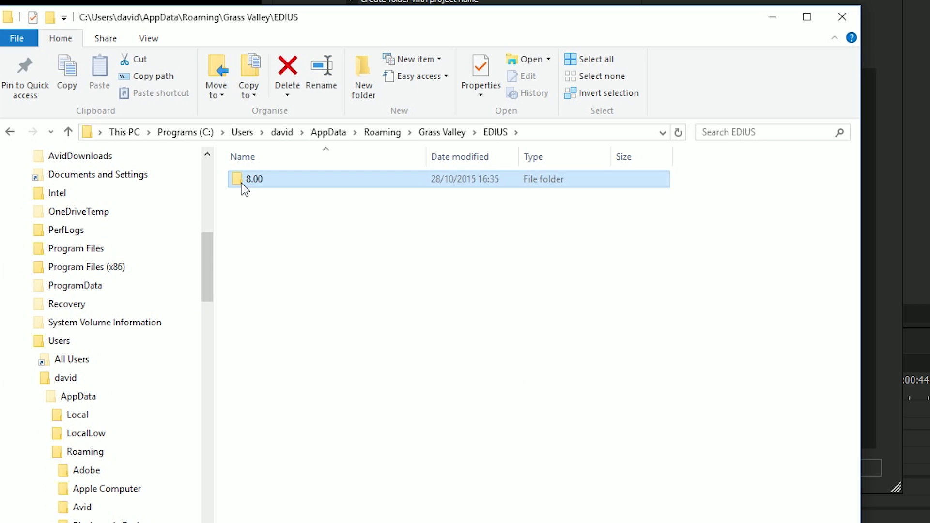
{"action": "double_click", "coordinate": [242, 183]}
{"action": "left_click", "coordinate": [300, 199]}
{"action": "double_click", "coordinate": [300, 199]}
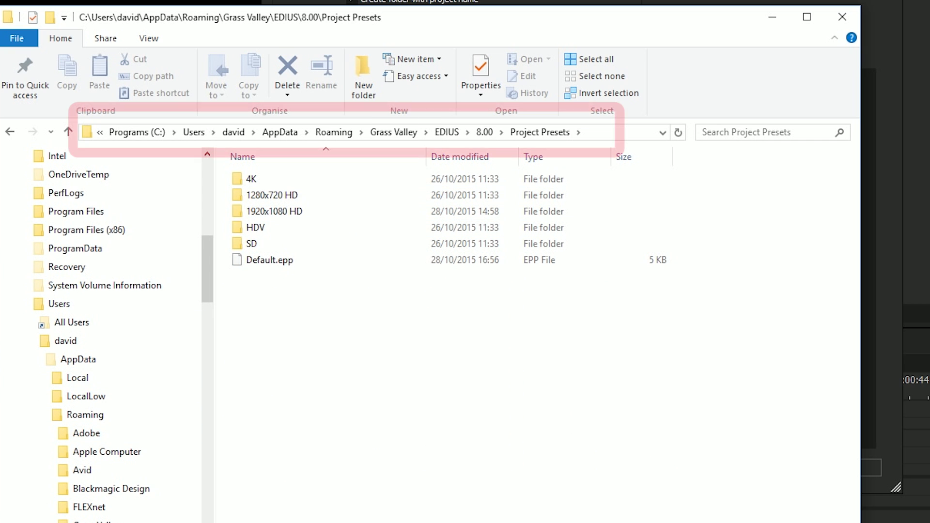
- Create a new user-named folder in Project Presets and confirm it appears in EDIUS's new-project presets
{"action": "right_click", "coordinate": [252, 318]}
{"action": "mouse_move", "coordinate": [300, 503]}
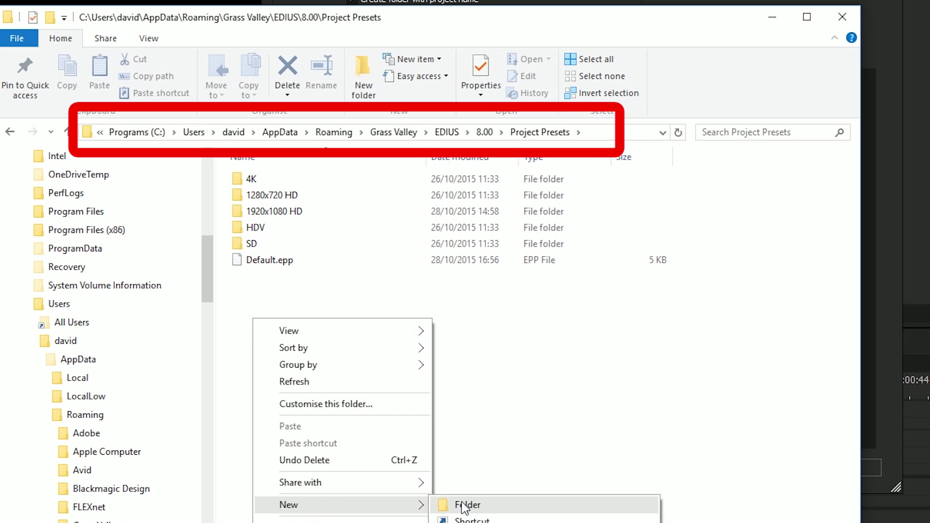
{"action": "left_click", "coordinate": [567, 501]}
{"action": "type", "text": "david"}
{"action": "key", "text": "Return"}
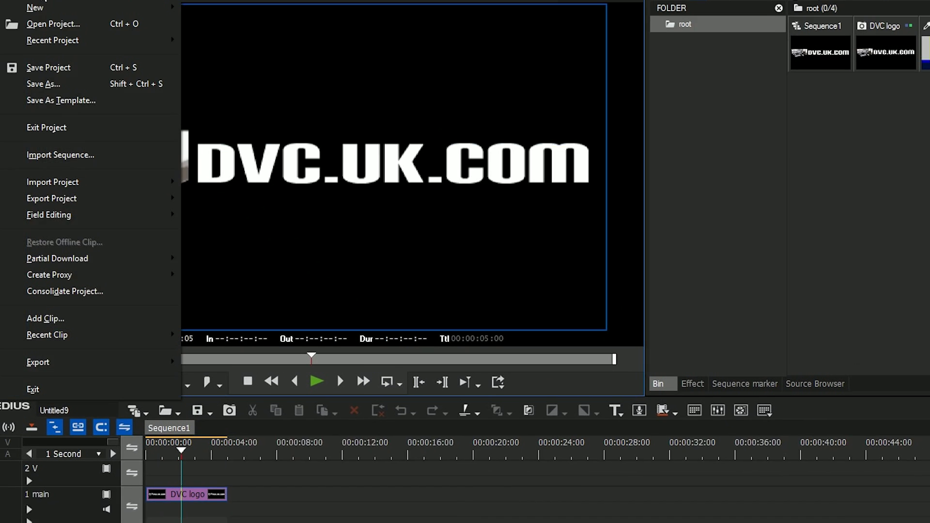
{"action": "mouse_move", "coordinate": [57, 22]}
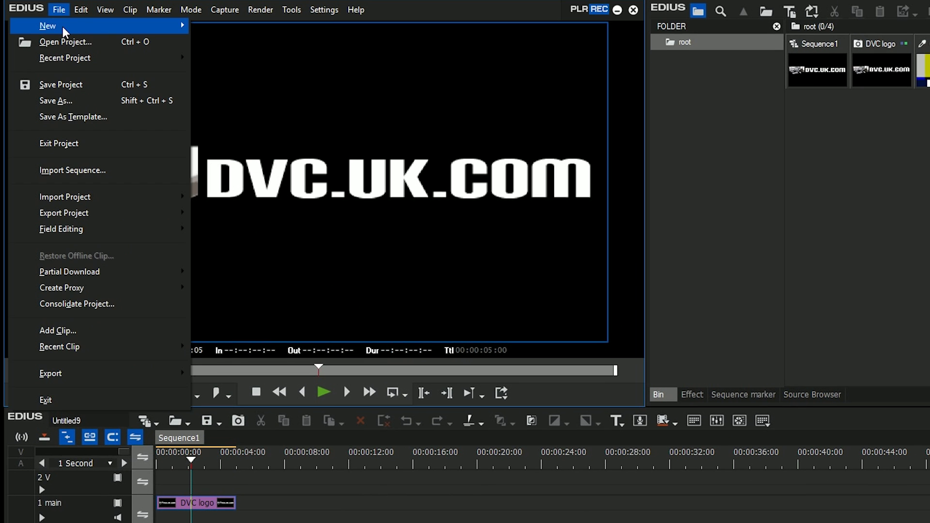
{"action": "left_click", "coordinate": [195, 28]}
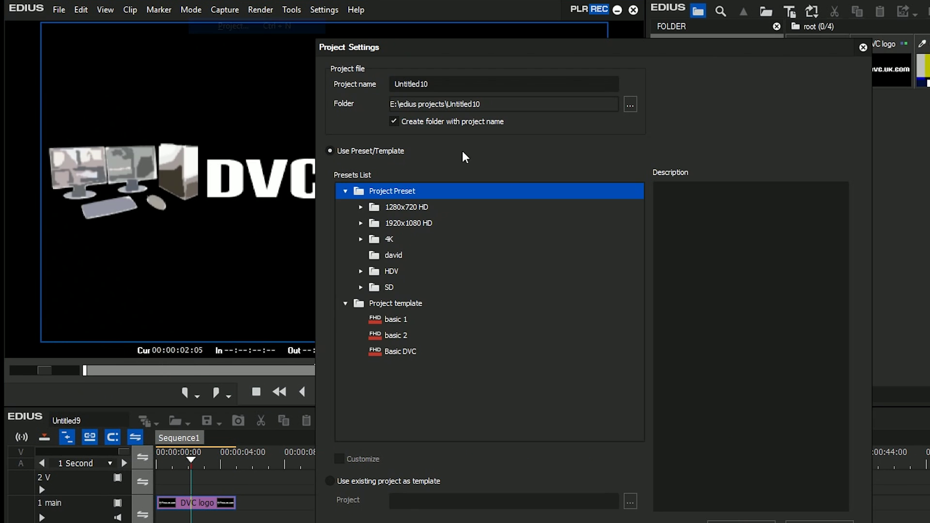
{"action": "left_click", "coordinate": [387, 256]}
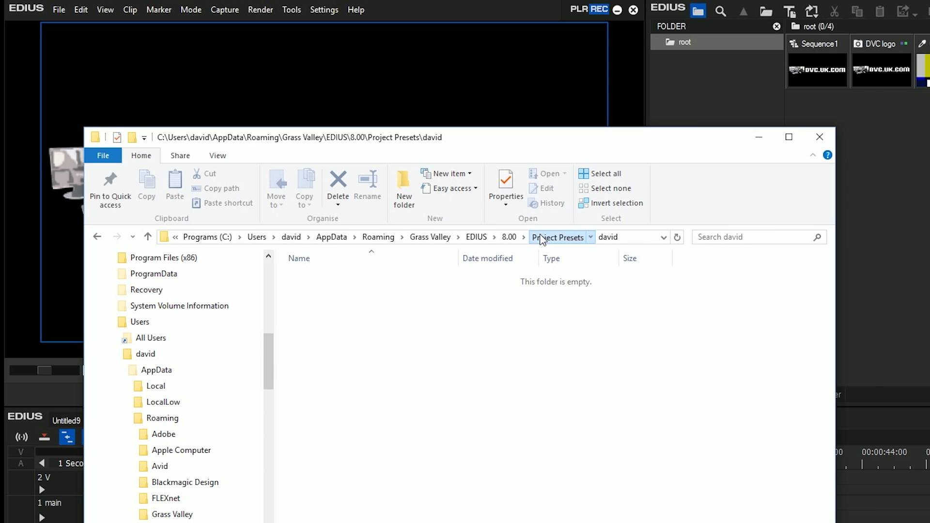
- Copy PrjPreset.epp and PrjPreset3.epp from the 1920x1080 HD preset folder
{"action": "left_click", "coordinate": [542, 237]}
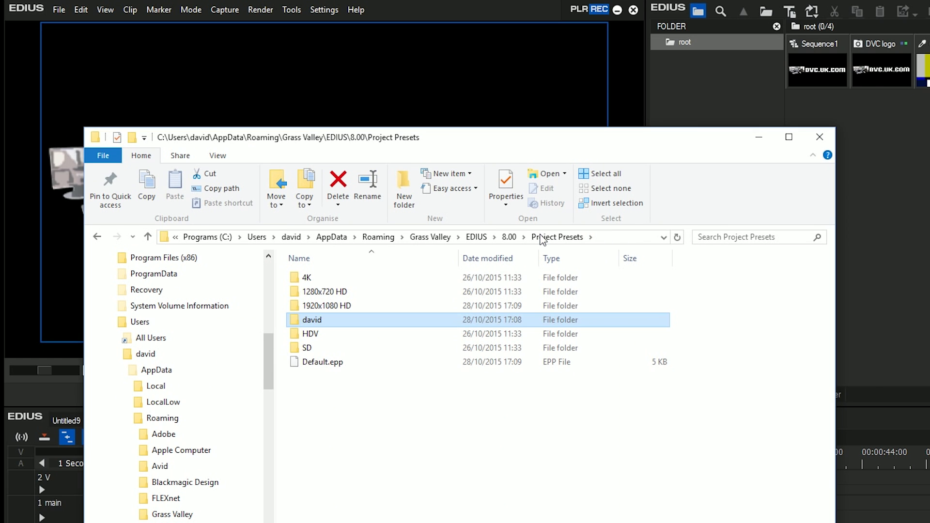
{"action": "double_click", "coordinate": [339, 306]}
{"action": "left_click_drag", "start_coordinate": [410, 328], "coordinate": [338, 275]}
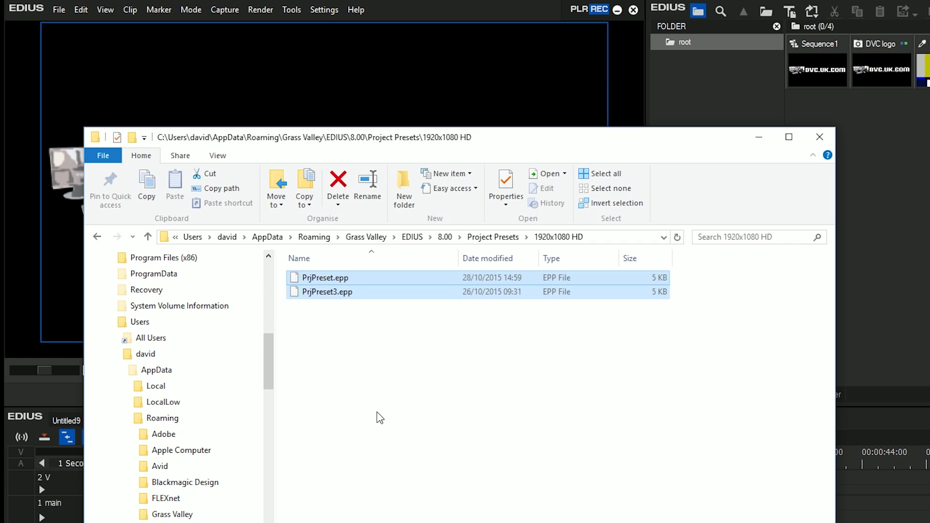
{"action": "right_click", "coordinate": [333, 296]}
{"action": "left_click", "coordinate": [364, 417]}
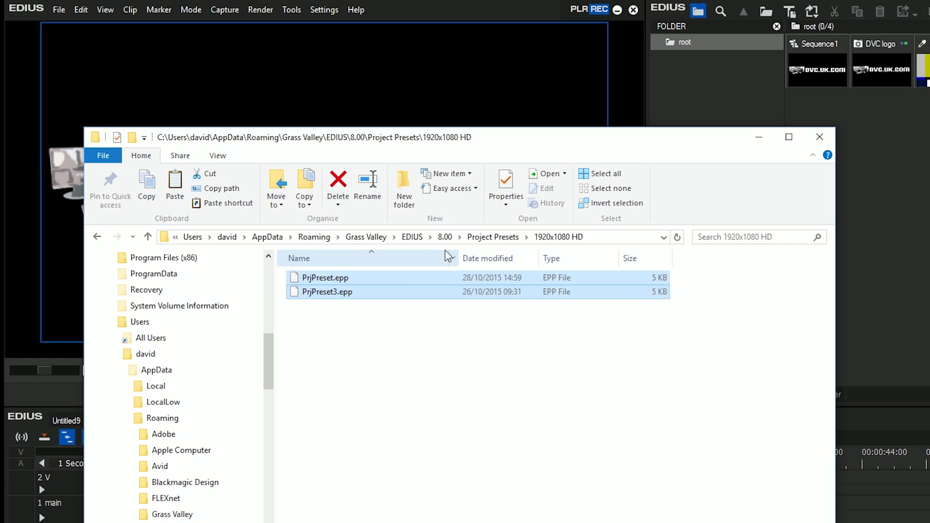
- Paste both preset files into the new custom folder, then open EDIUS's System Settings
{"action": "left_click", "coordinate": [492, 237]}
{"action": "double_click", "coordinate": [334, 321]}
{"action": "right_click", "coordinate": [365, 333]}
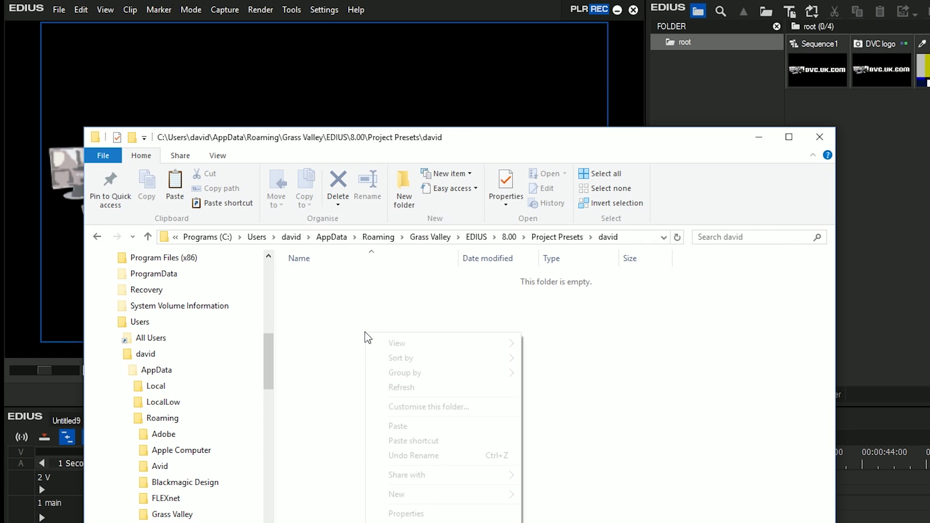
{"action": "left_click", "coordinate": [398, 427]}
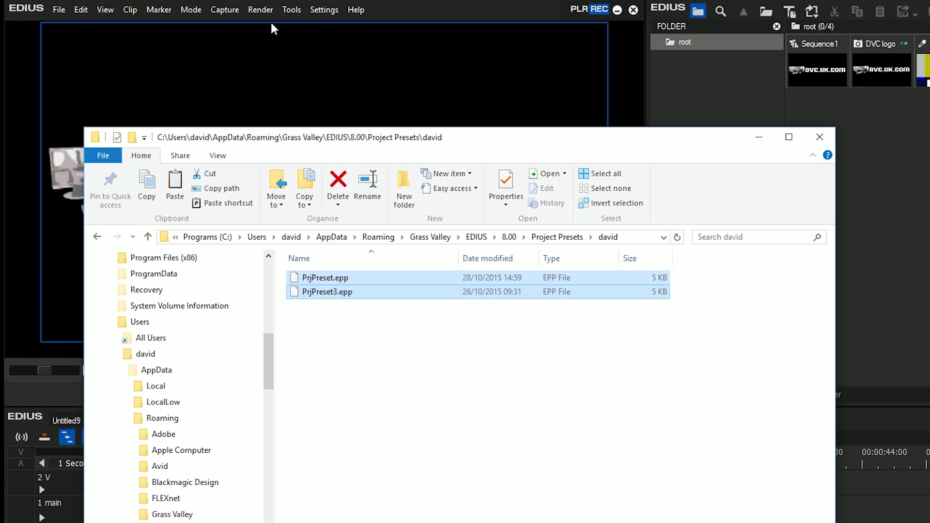
{"action": "left_click", "coordinate": [324, 10]}
{"action": "left_click", "coordinate": [333, 25]}
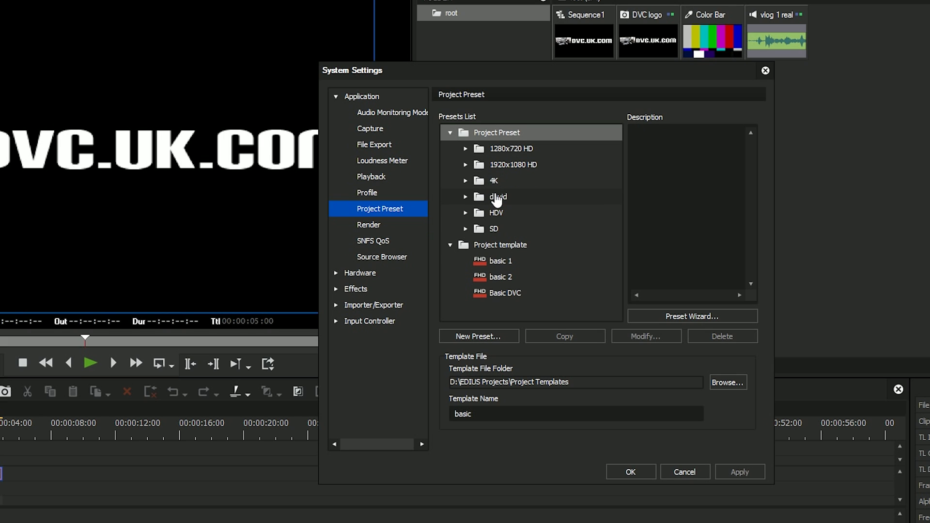
- Cancel System Settings after verifying the custom folder appears in the Presets List
{"action": "left_click", "coordinate": [683, 472]}
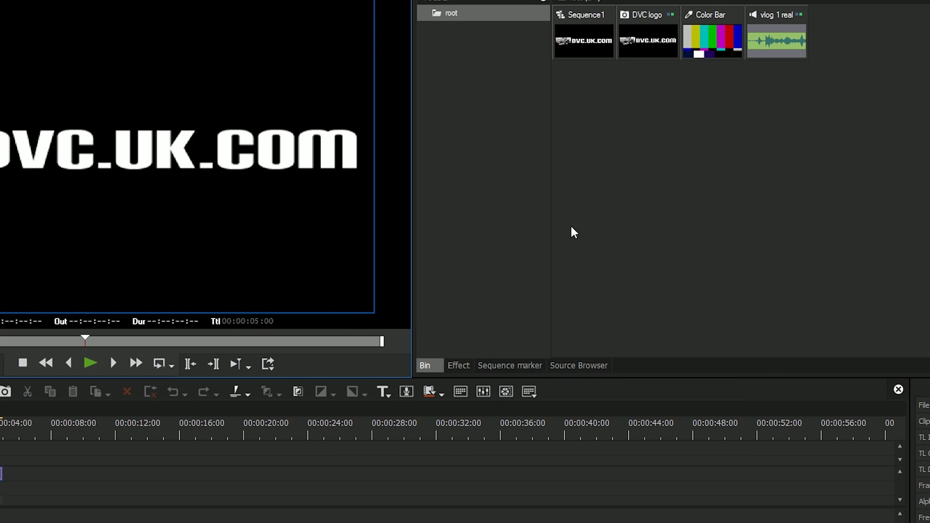